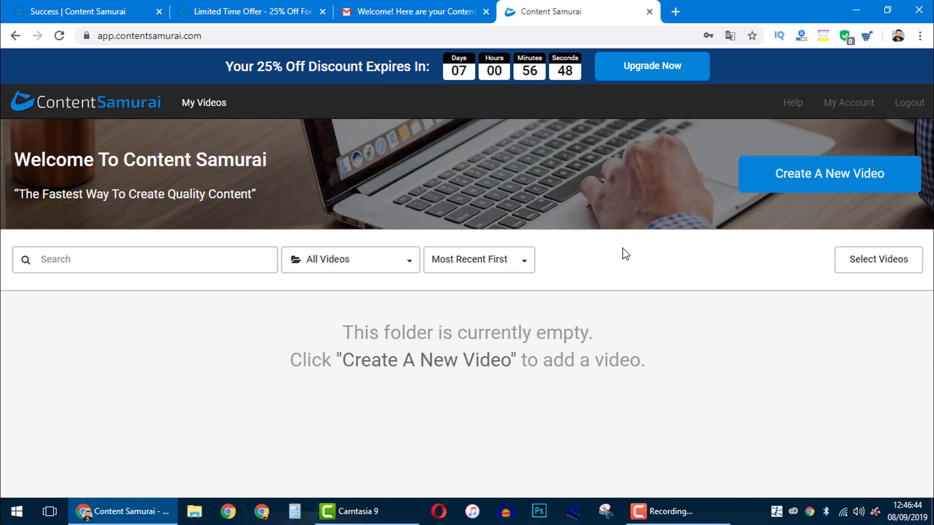
# Step: Create a new video and preview the Social Story template for social media videos
pyautogui.click(763, 193)
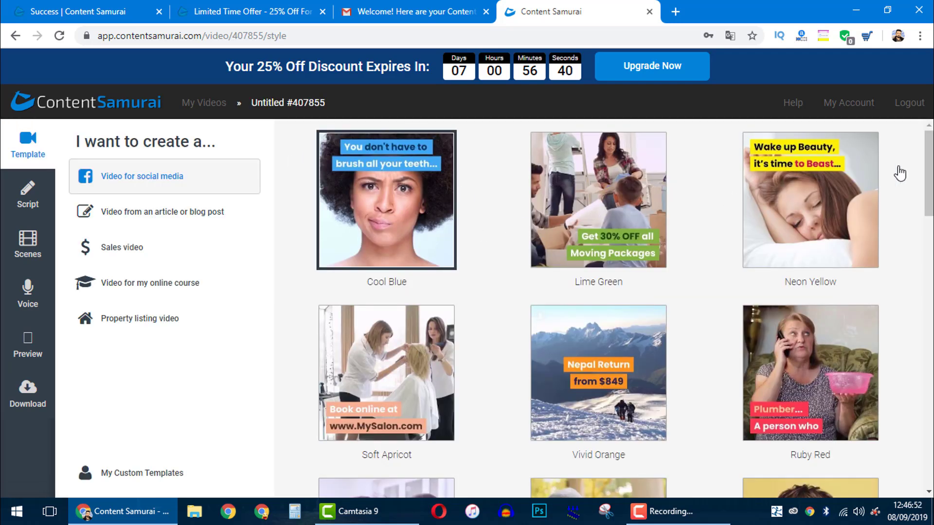
pyautogui.moveTo(930, 196); pyautogui.dragTo(919, 169)
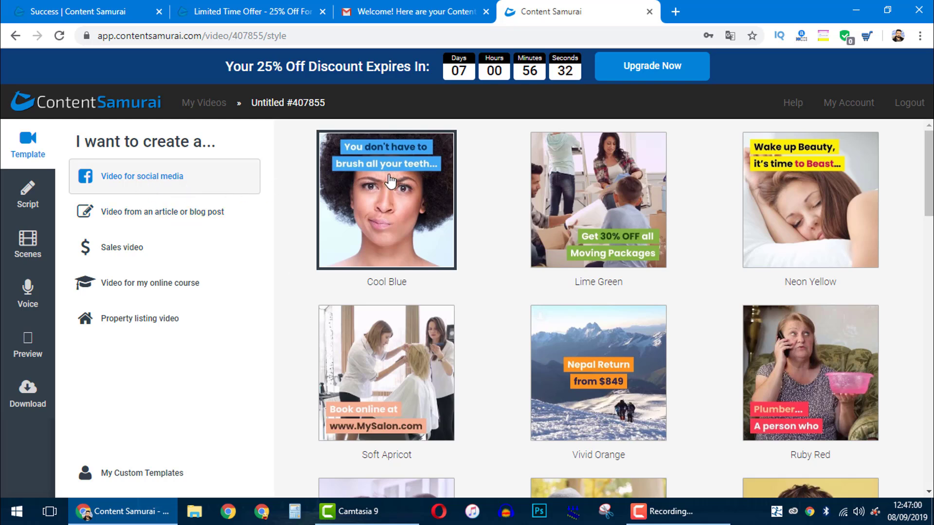
pyautogui.scroll(-20, 416, 234)
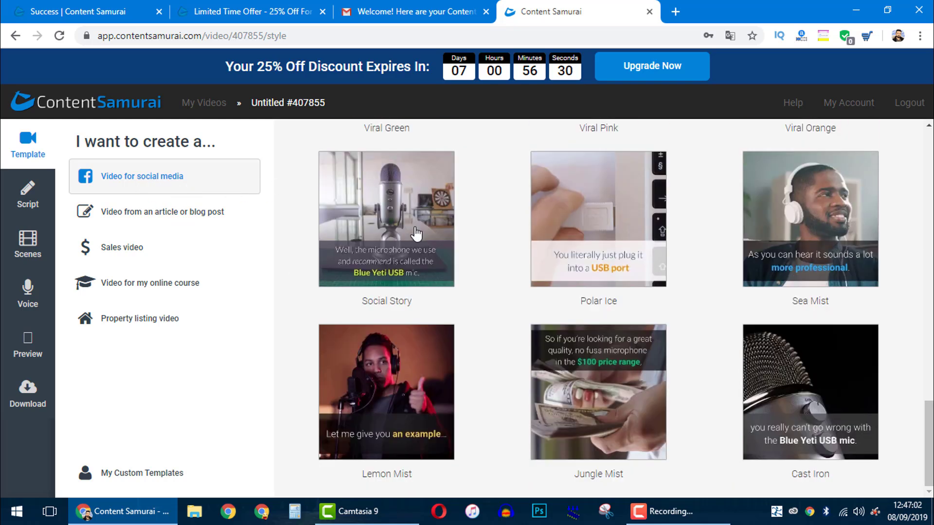
pyautogui.click(416, 234)
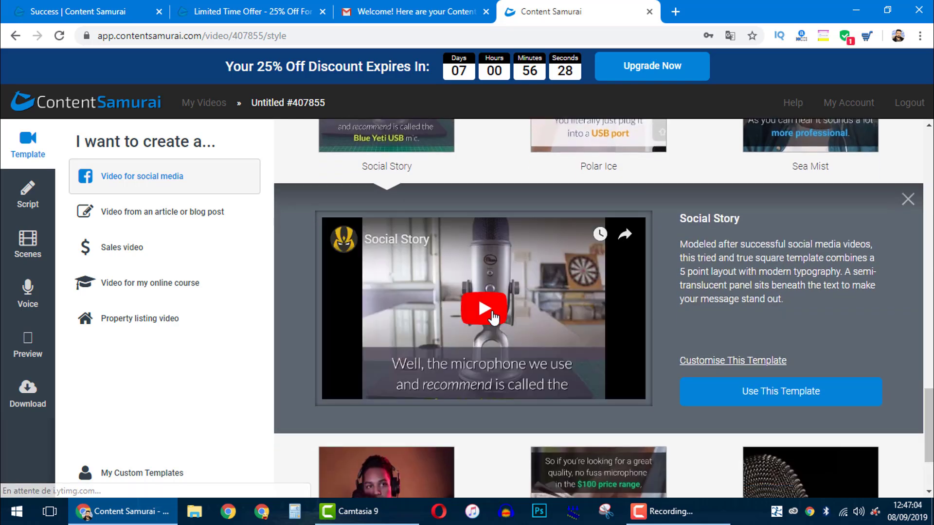
pyautogui.click(494, 319)
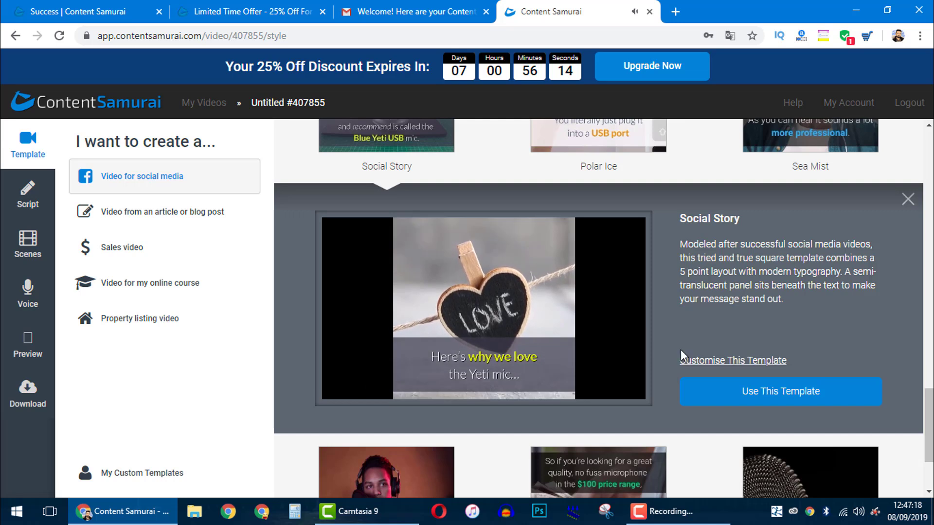
pyautogui.click(567, 311)
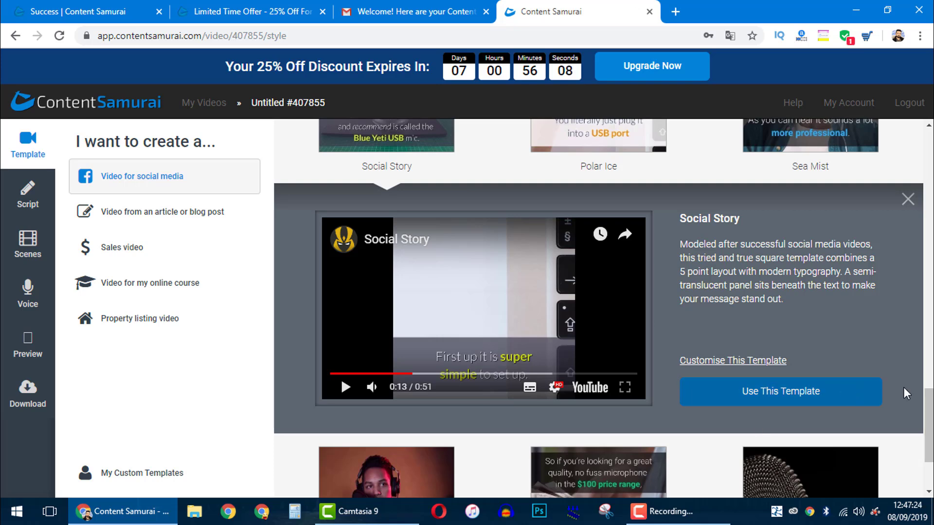
# Step: Preview the Opaque Black template among the social media video templates
pyautogui.scroll(-3, 928, 426)
pyautogui.scroll(8, 603, 306)
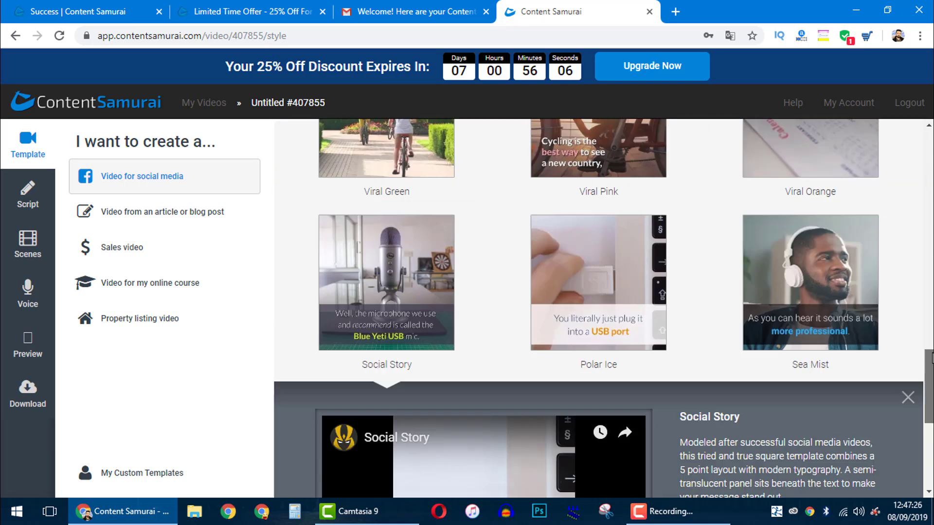
pyautogui.scroll(10, 842, 287)
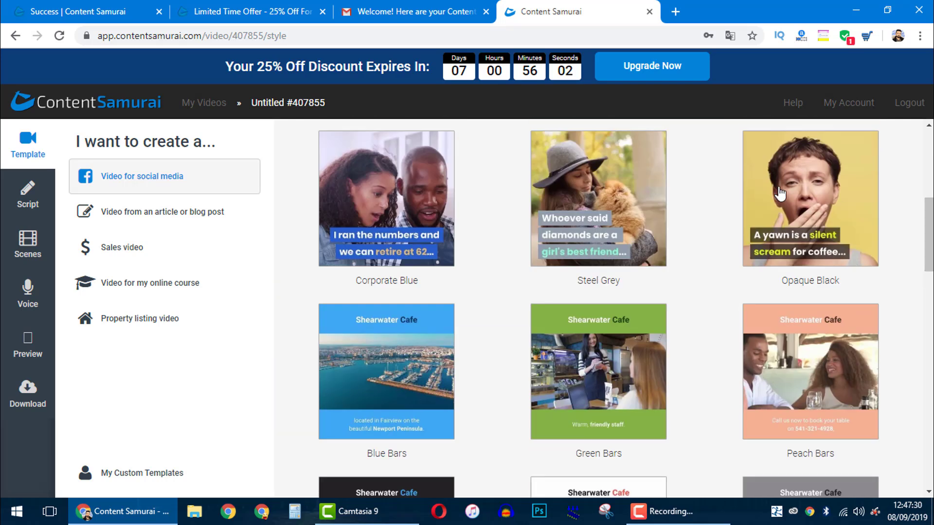
pyautogui.click(780, 194)
pyautogui.click(485, 311)
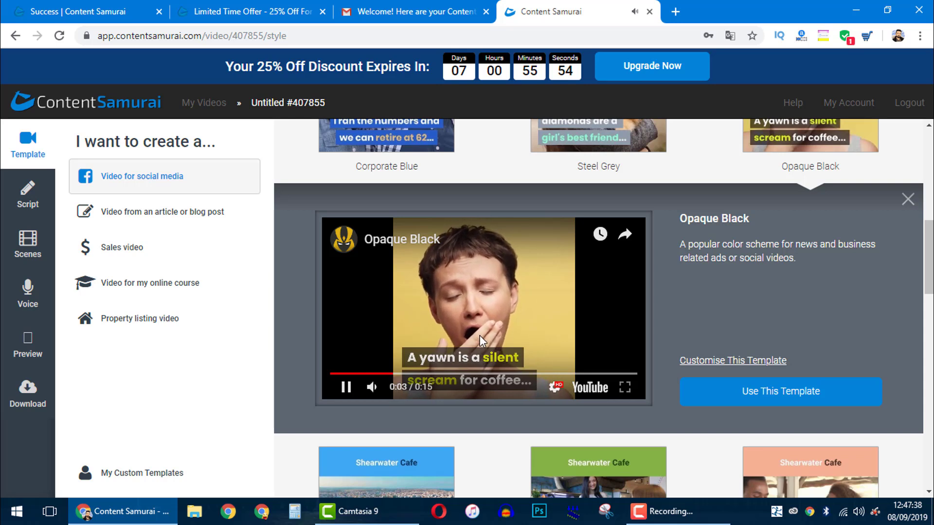
pyautogui.click(486, 300)
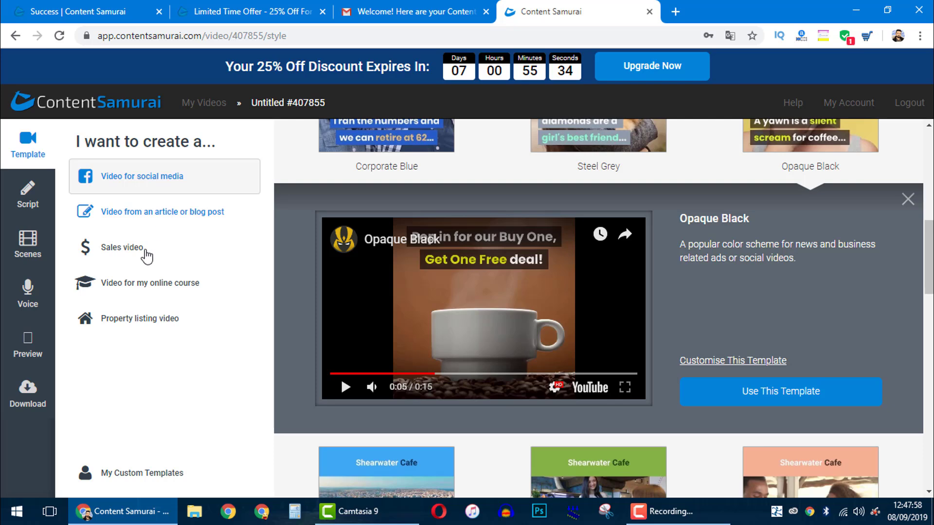
# Step: Preview the Cool Blue template for videos from an article or blog post, raising the playback volume
pyautogui.click(166, 221)
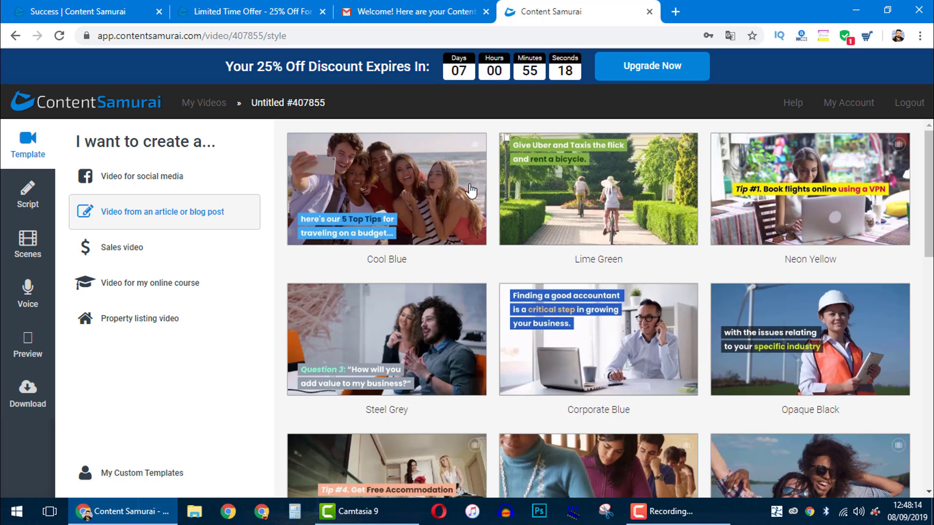
pyautogui.click(421, 192)
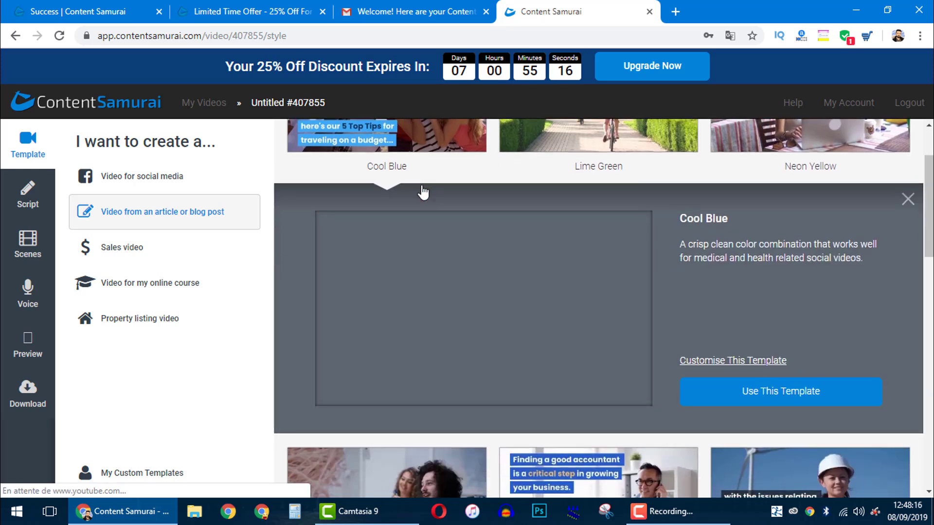
pyautogui.click(517, 302)
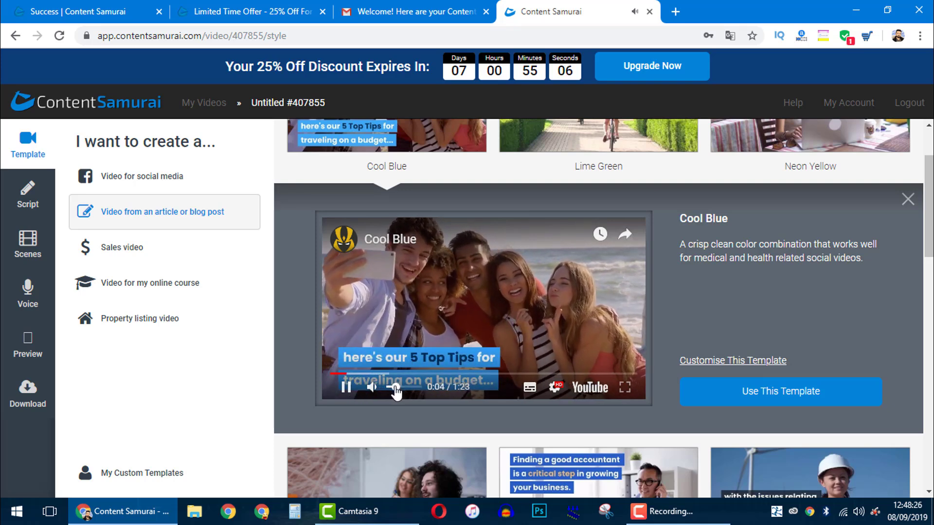
pyautogui.moveTo(395, 392); pyautogui.dragTo(420, 395)
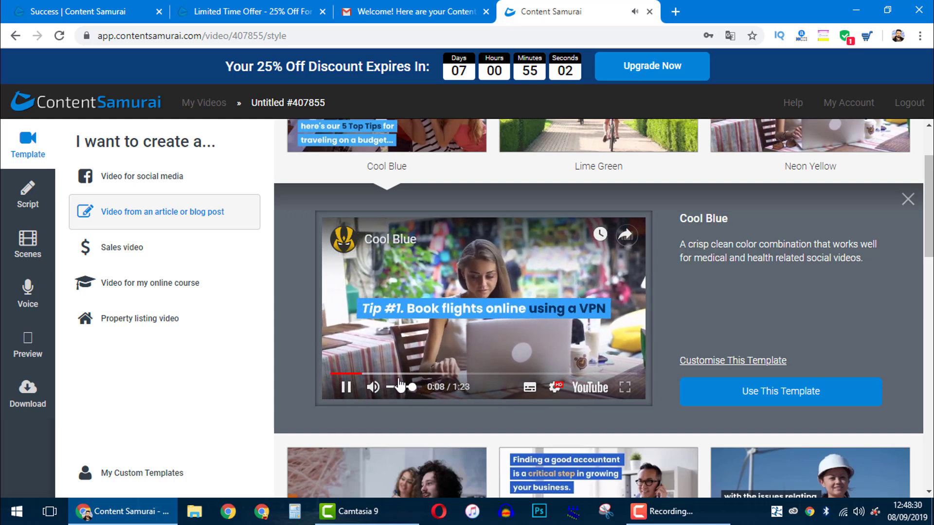
pyautogui.click(385, 340)
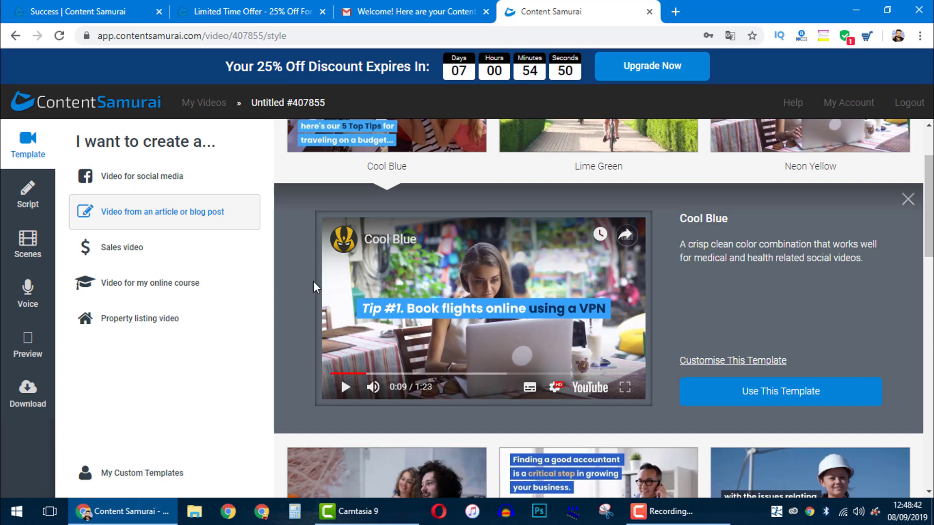
# Step: Look through the template categories for sales videos, online course videos and property listing videos
pyautogui.click(152, 256)
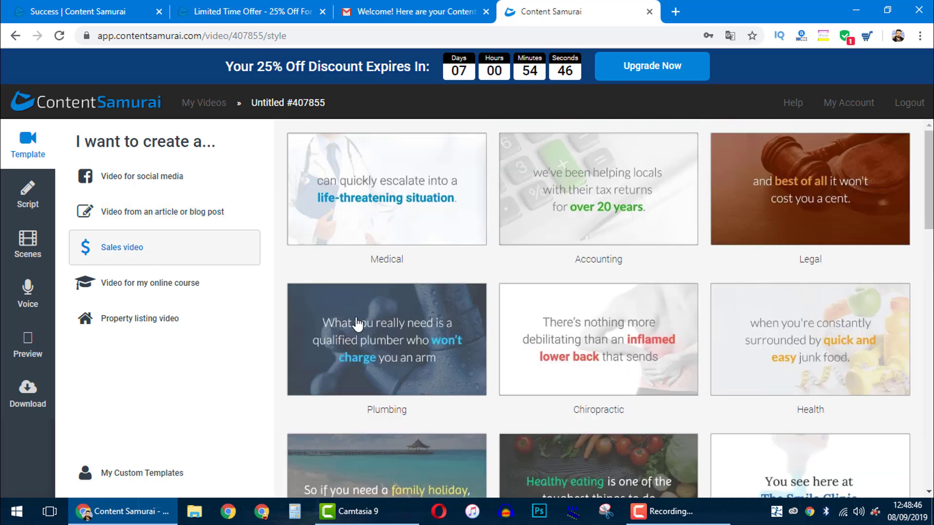
pyautogui.click(210, 287)
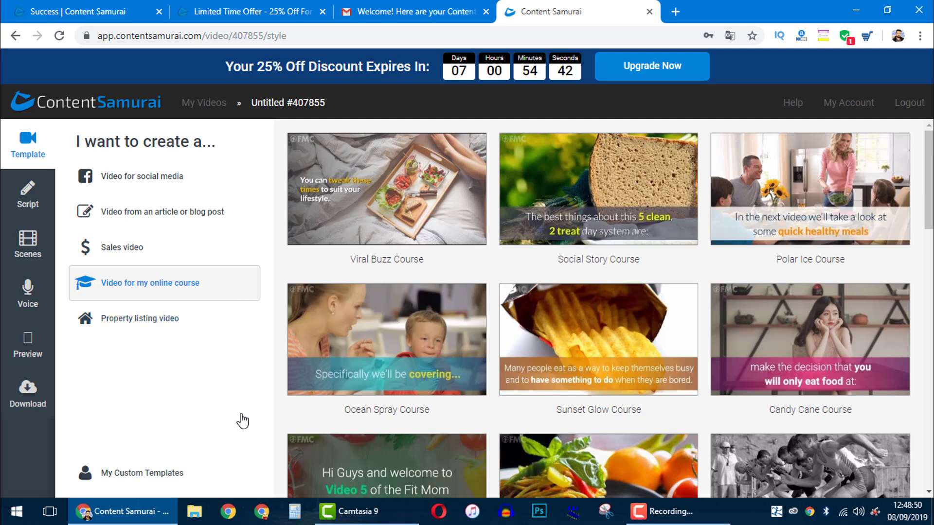
pyautogui.click(146, 319)
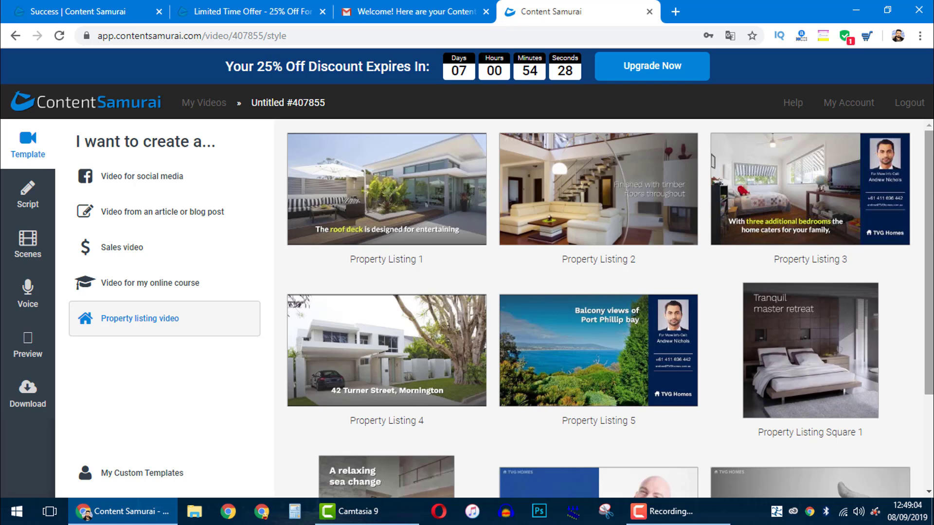
pyautogui.moveTo(929, 246)
pyautogui.mouseDown()
pyautogui.moveTo(922, 305)
pyautogui.moveTo(916, 247)
pyautogui.mouseUp()
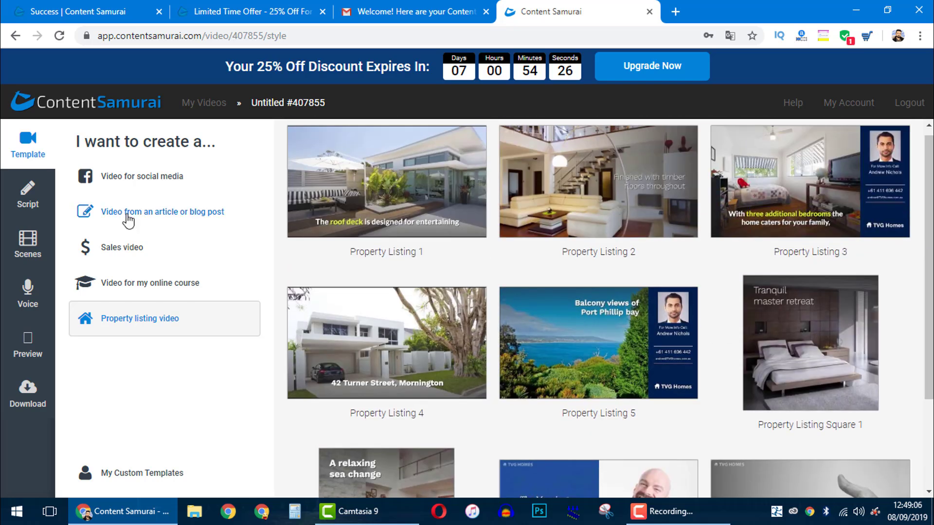
# Step: Open the video's script page, and open a new browser tab for finding source text
pyautogui.click(29, 203)
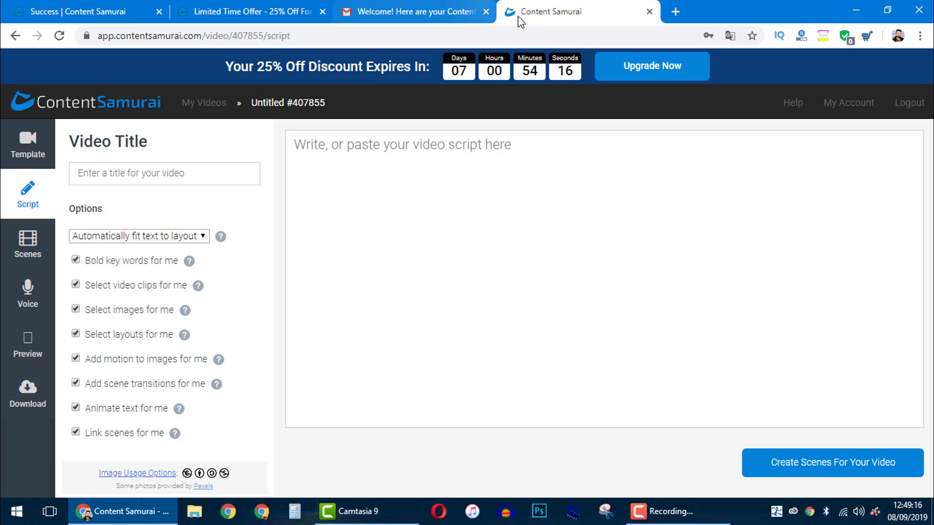
pyautogui.click(684, 5)
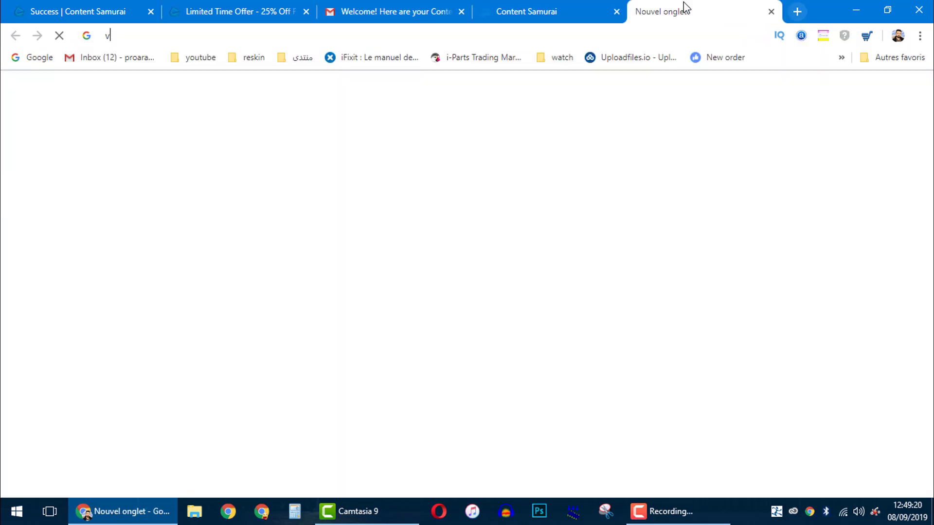
pyautogui.write('vitz')
pyautogui.press('BackSpace')
pyautogui.press('BackSpace')
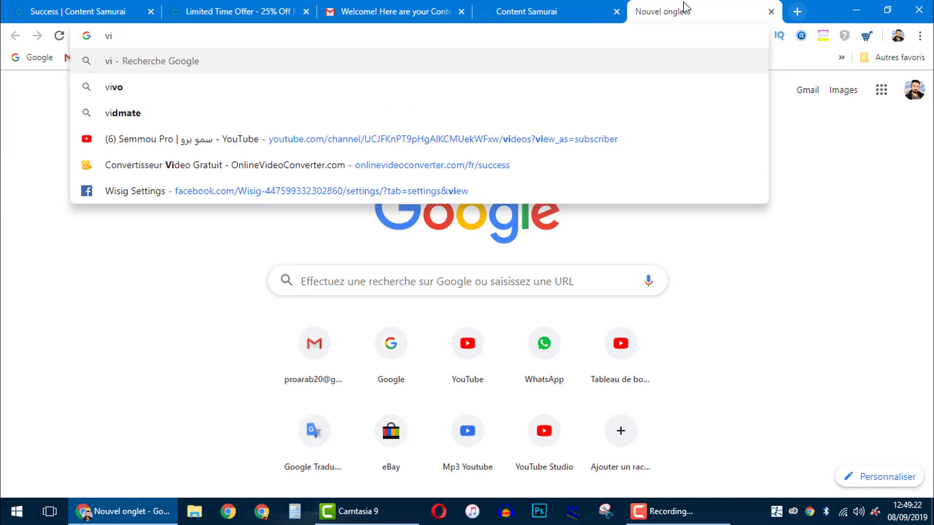
pyautogui.write('ra')
pyautogui.press('Return')
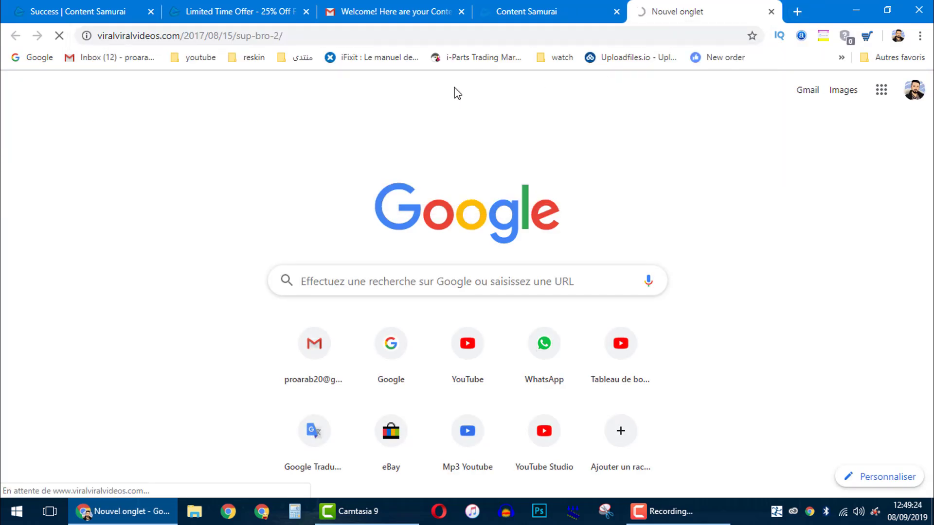
# Step: Search Google for "viral articles" and open the article "How to Create Viral Content: 10 Insights from 100 Million Articles"
pyautogui.click(444, 37)
pyautogui.write('ci')
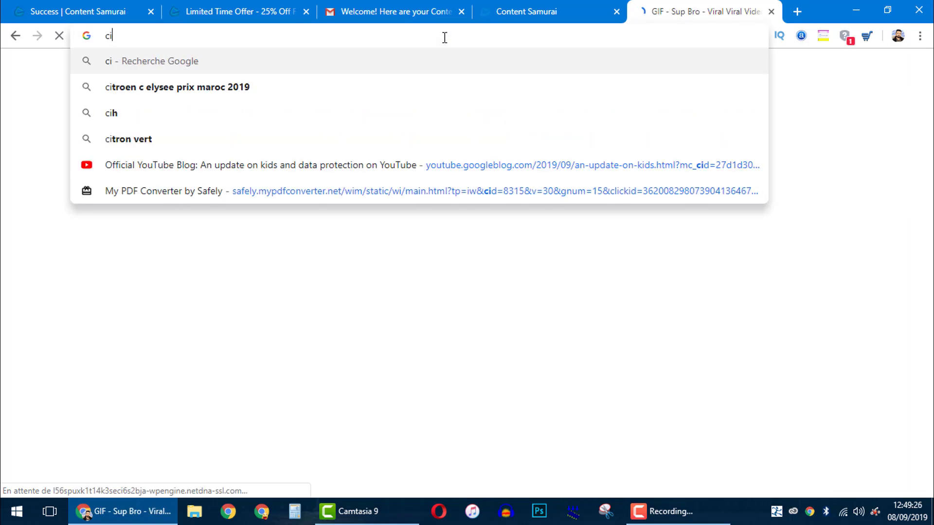
pyautogui.press('BackSpace')
pyautogui.press('BackSpace')
pyautogui.write('viral ar')
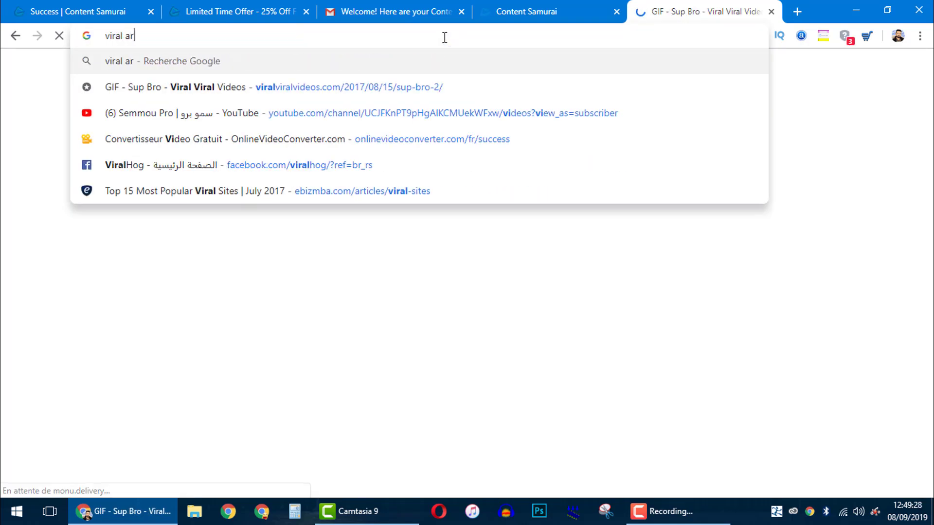
pyautogui.press('Down')
pyautogui.press('Return')
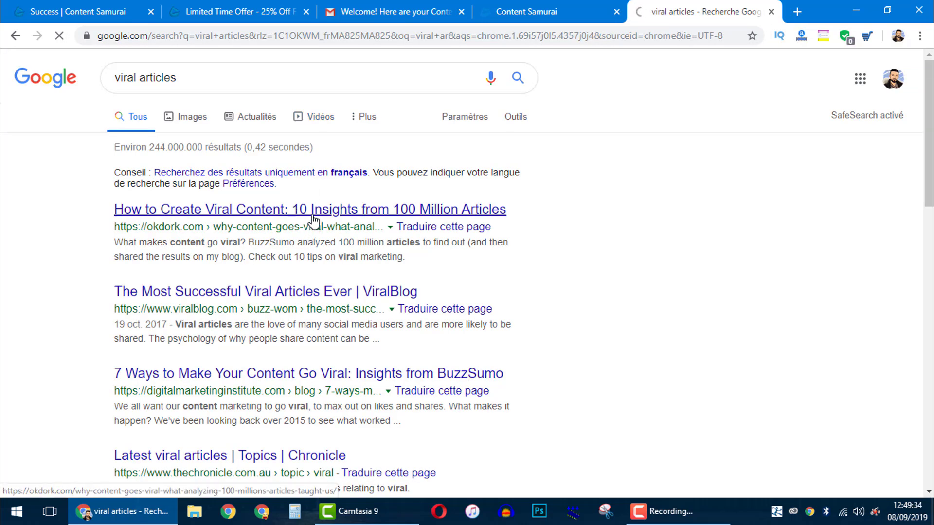
pyautogui.click(312, 228)
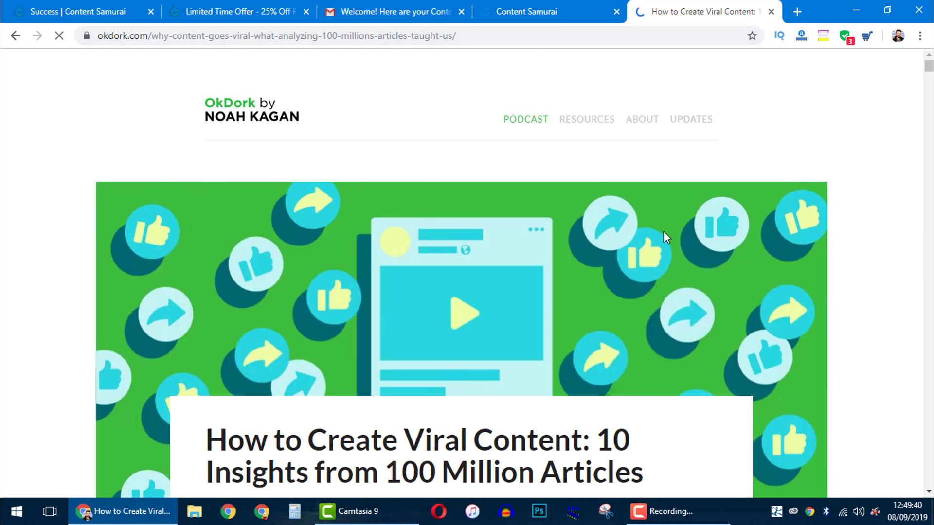
# Step: Copy the two article paragraphs from "Because I'm so impressed with the platform" through "fancy images and charts?)"
pyautogui.scroll(-7, 652, 229)
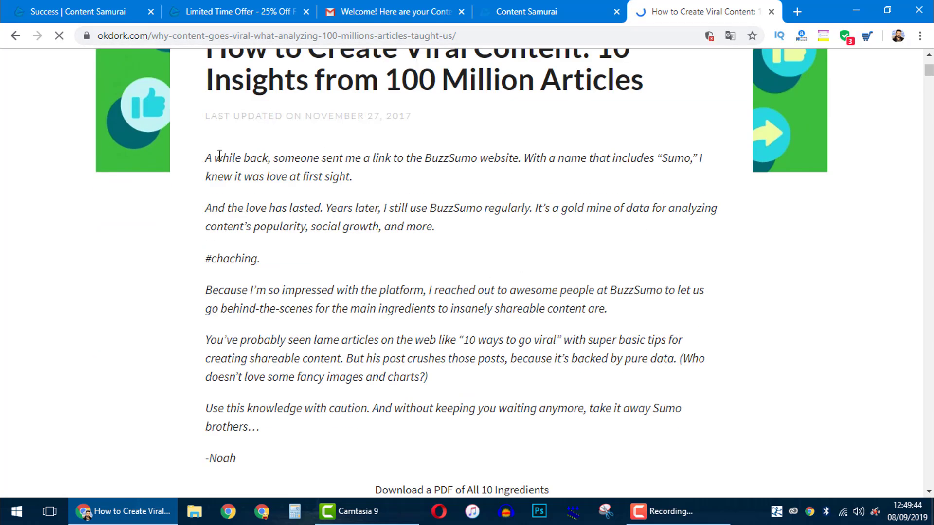
pyautogui.moveTo(206, 158); pyautogui.dragTo(438, 229)
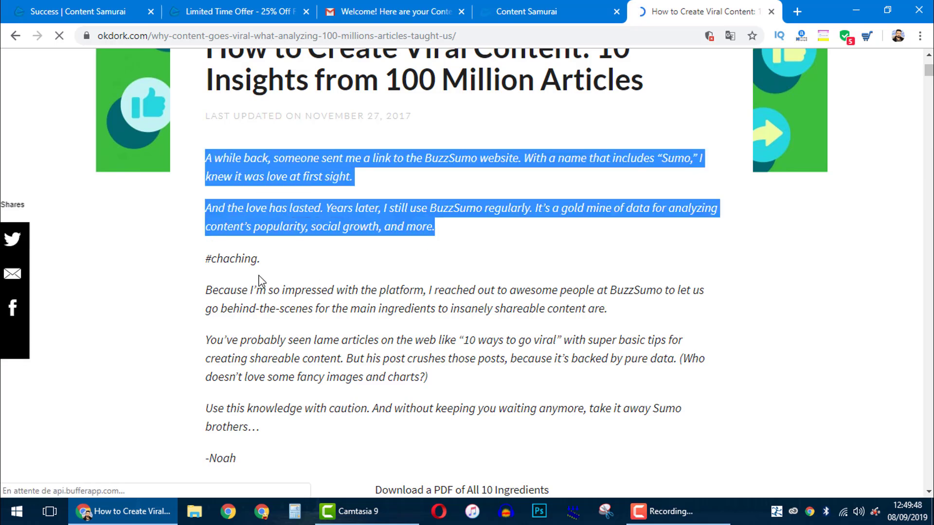
pyautogui.click(262, 322)
pyautogui.moveTo(262, 321); pyautogui.dragTo(431, 377)
pyautogui.hotkey('ctrl', 'c')
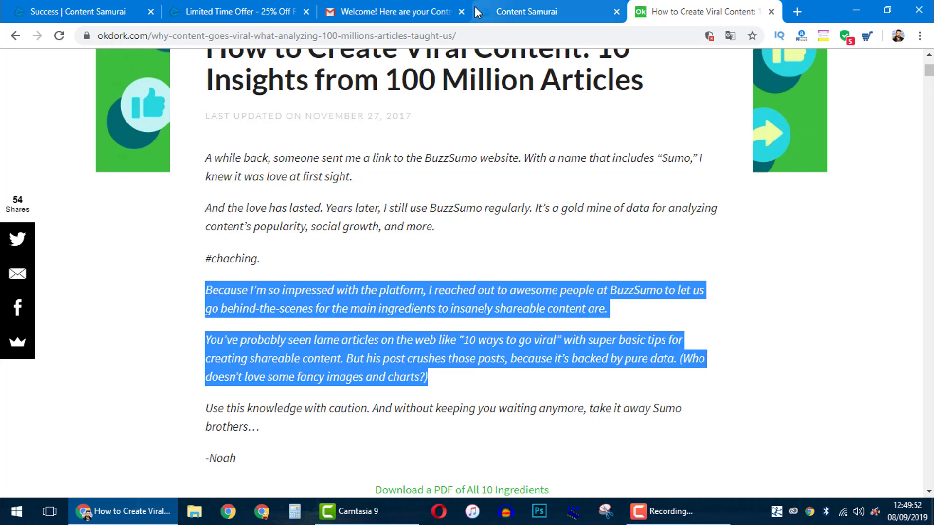
# Step: Paste the copied paragraphs as the script in Content Samurai and create the video's scenes from it
pyautogui.click(515, 3)
pyautogui.click(334, 224)
pyautogui.hotkey('ctrl', 'v')
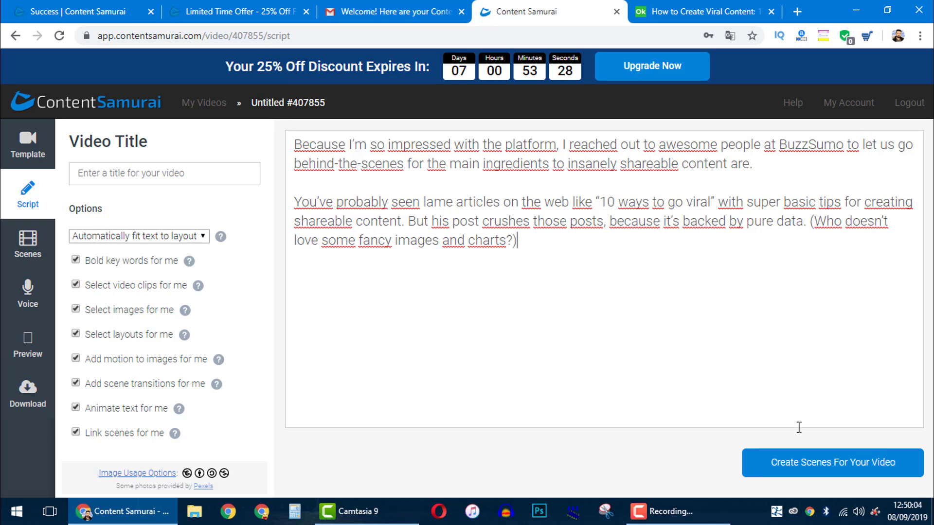
pyautogui.click(826, 471)
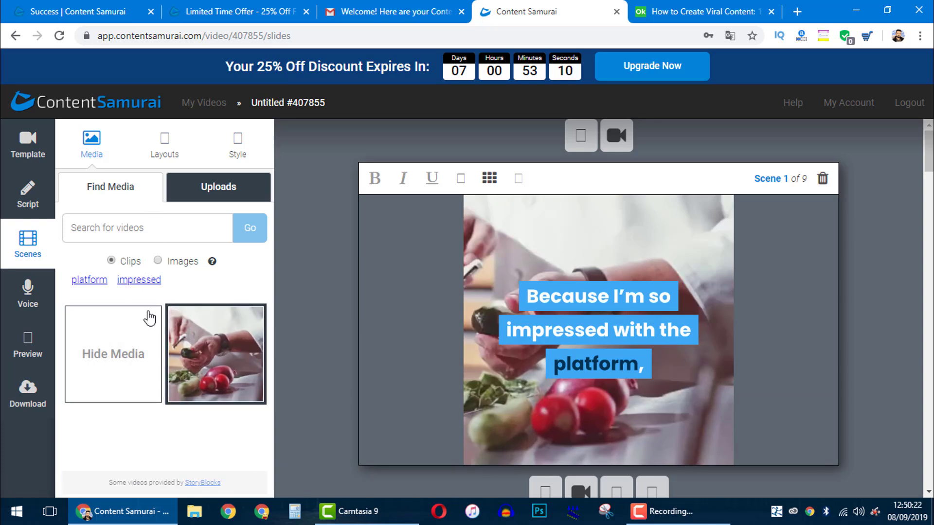
# Step: Examine the layout and style options for scene 1, then return to its media search
pyautogui.click(153, 144)
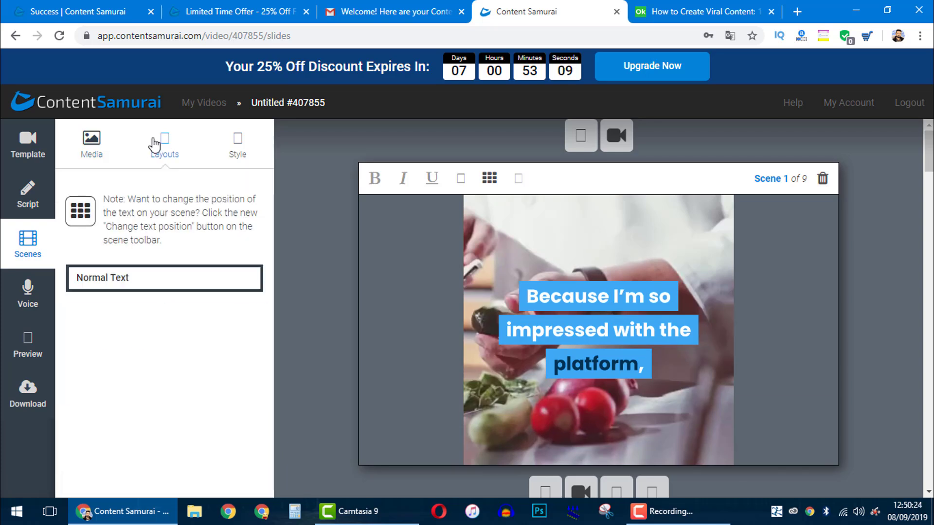
pyautogui.click(238, 147)
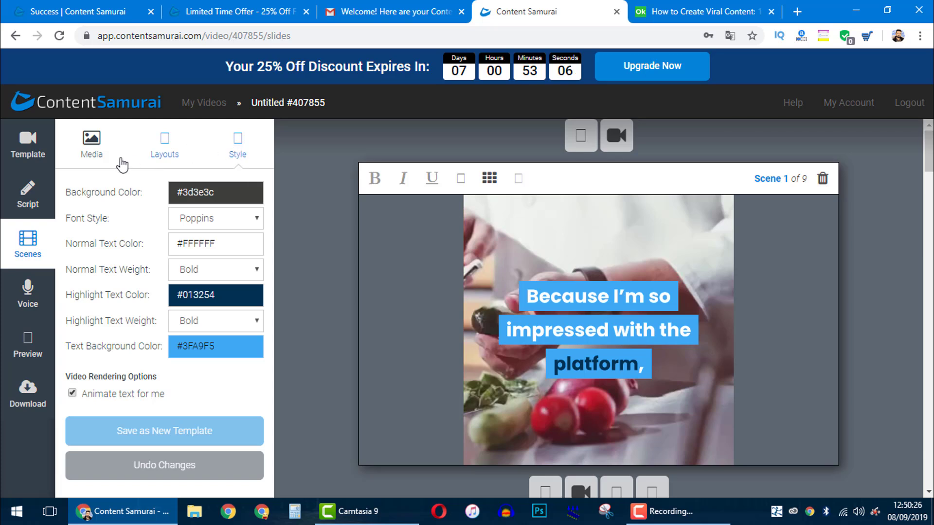
pyautogui.click(98, 162)
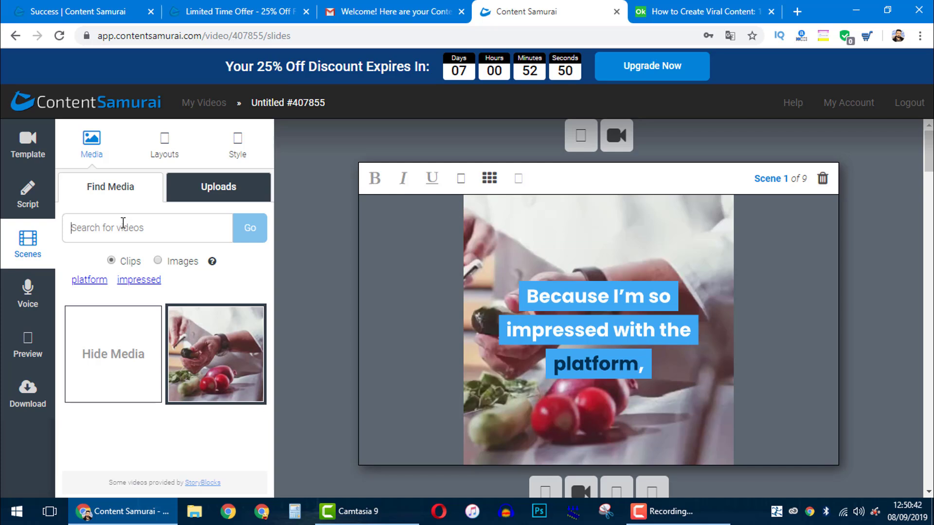
# Step: Search the video clips for "car" and set scene 1's background to the black sedan clip
pyautogui.write('car')
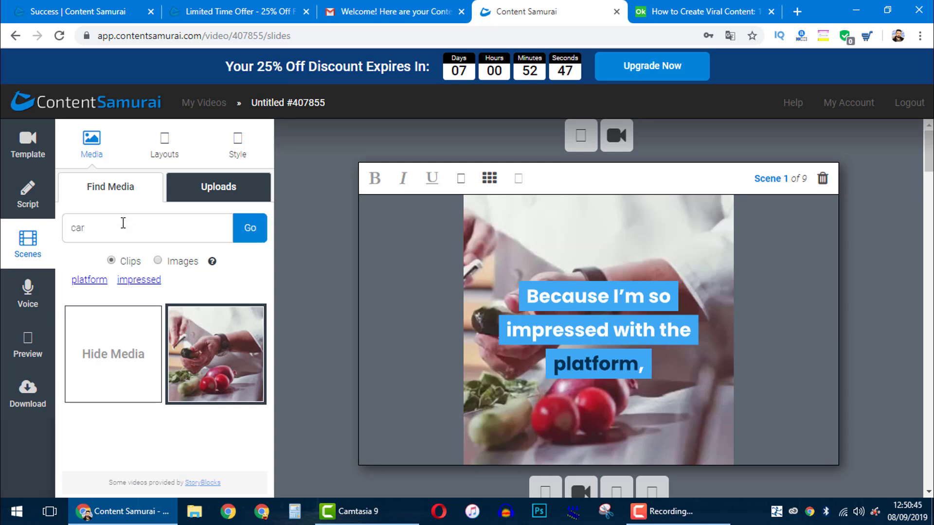
pyautogui.press('Return')
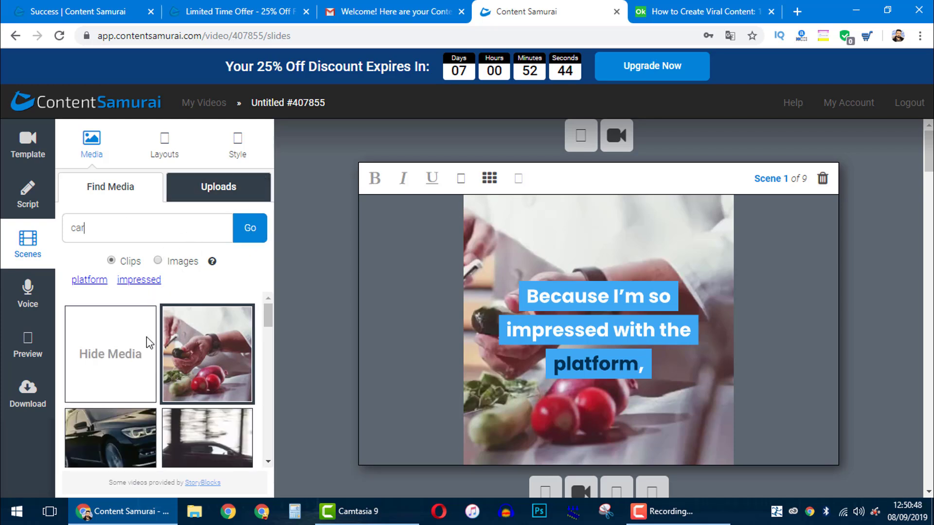
pyautogui.click(128, 448)
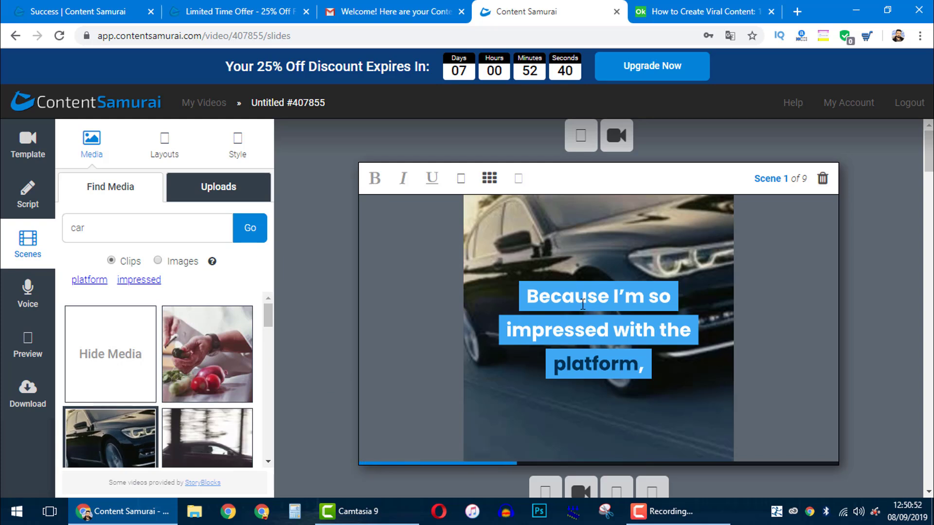
# Step: Try the black sedan and autumn-road SUV clips in scene 7, then set its background to the dense highway traffic clip
pyautogui.scroll(-20, 470, 343)
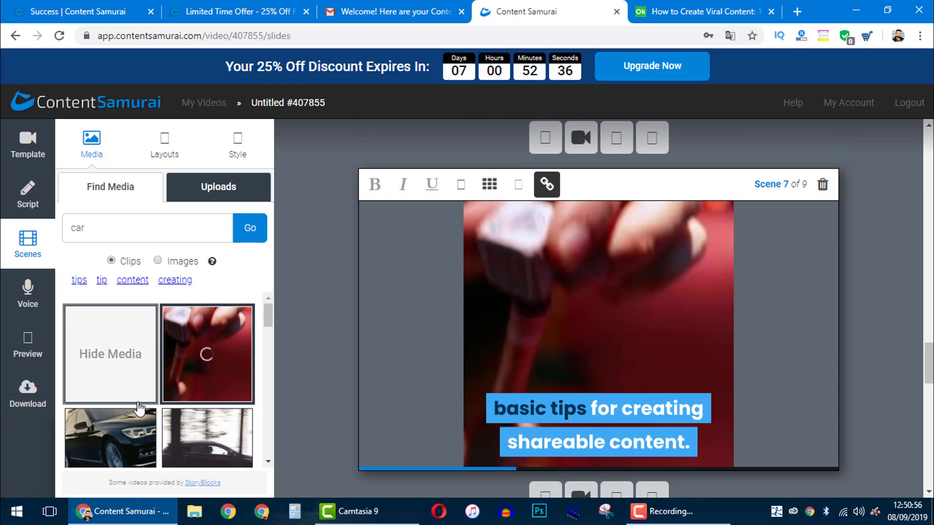
pyautogui.click(113, 450)
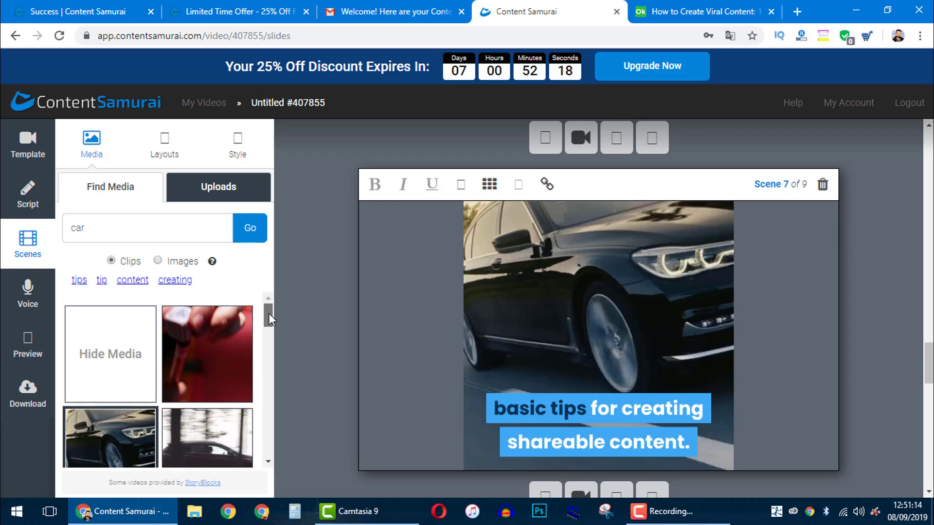
pyautogui.moveTo(270, 313); pyautogui.dragTo(267, 341)
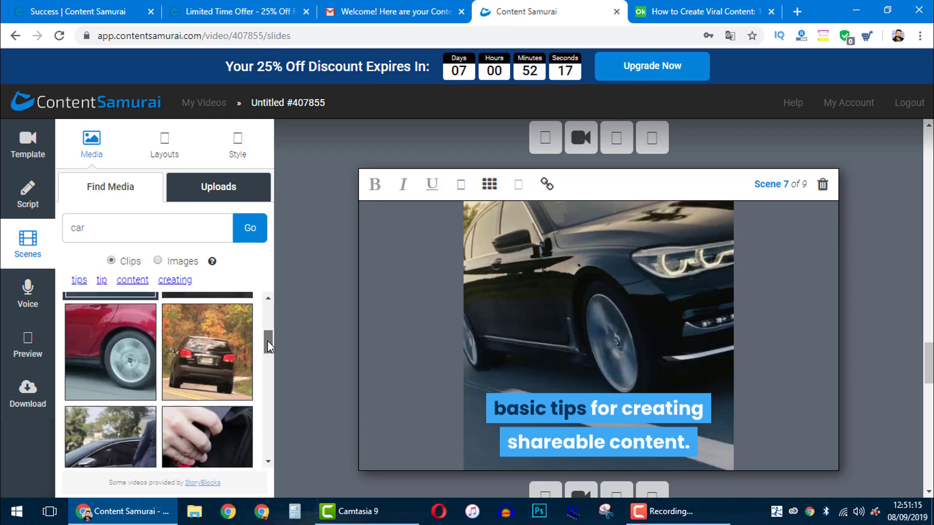
pyautogui.click(207, 353)
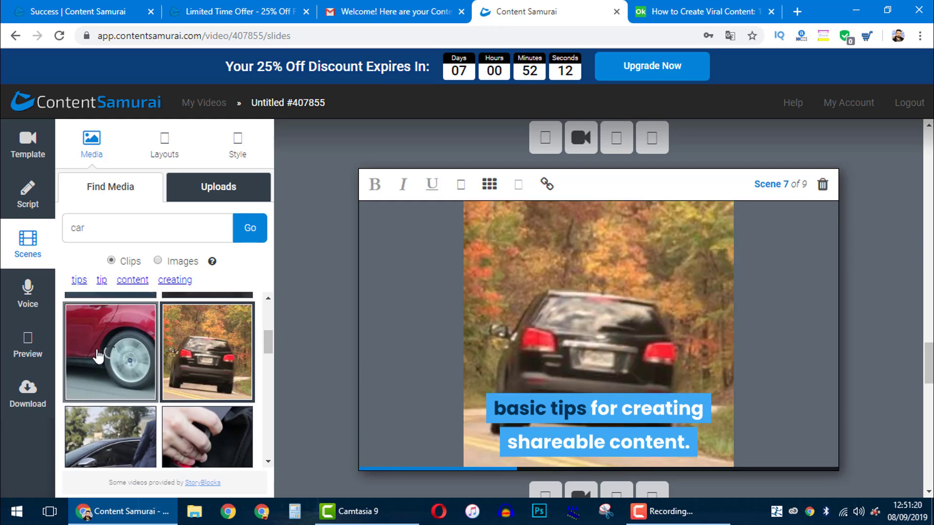
pyautogui.scroll(-2, 269, 341)
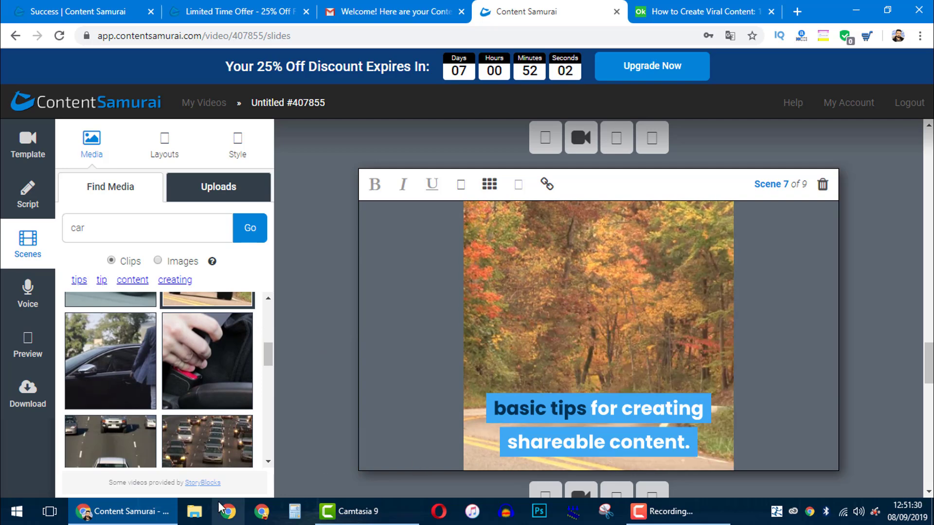
pyautogui.click(207, 441)
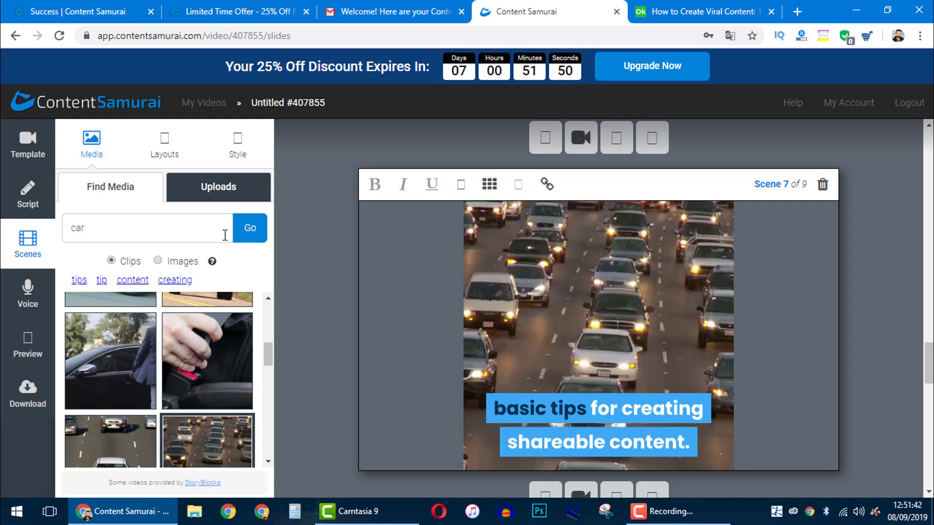
# Step: Show still images instead of clips for the "car" search in scene 7
pyautogui.click(159, 261)
pyautogui.click(190, 362)
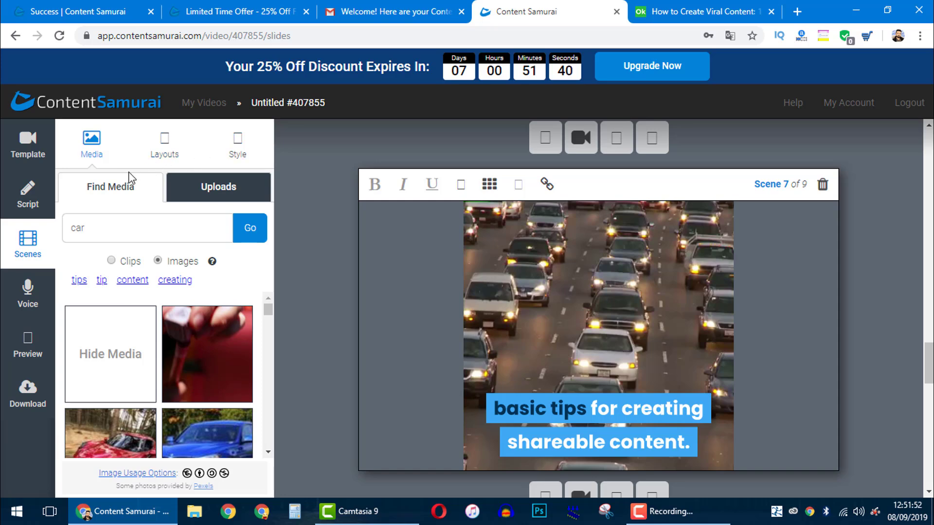
# Step: Open the video's script for editing to review its text and options, then return to the scenes
pyautogui.click(34, 209)
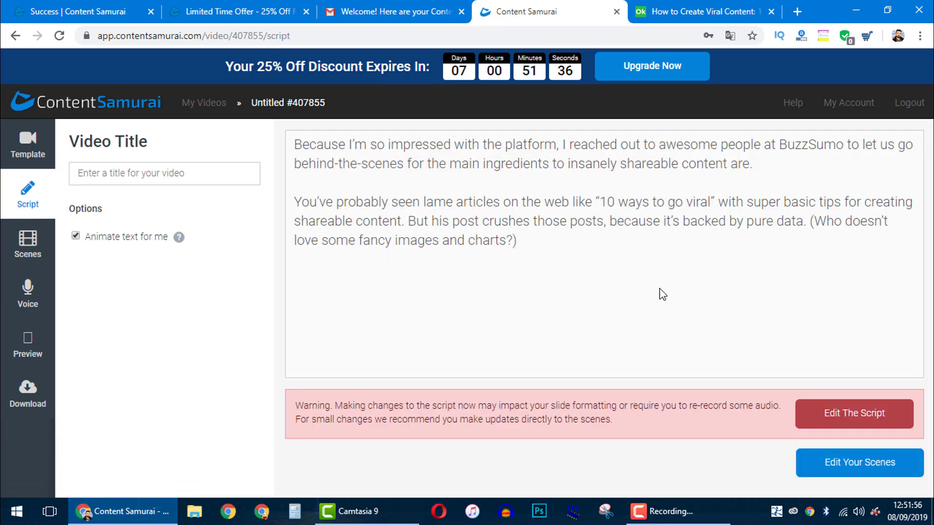
pyautogui.click(854, 414)
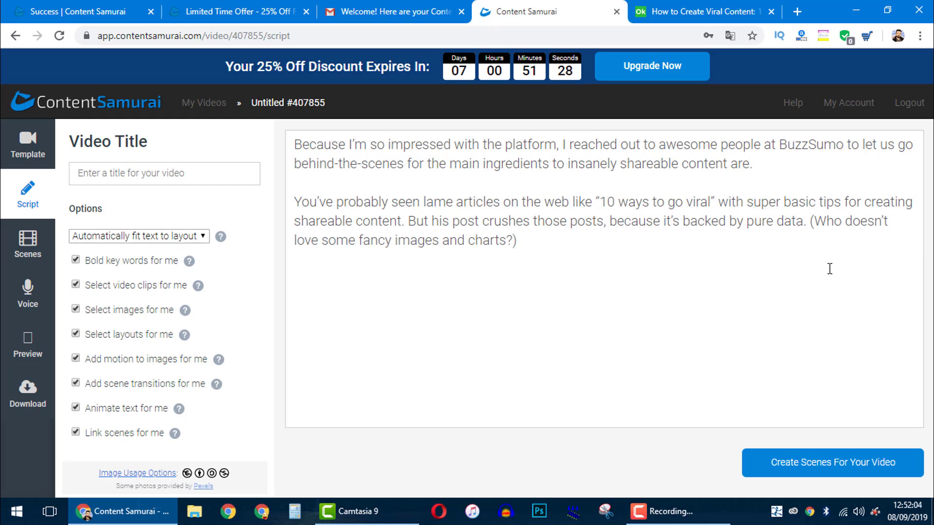
pyautogui.click(28, 246)
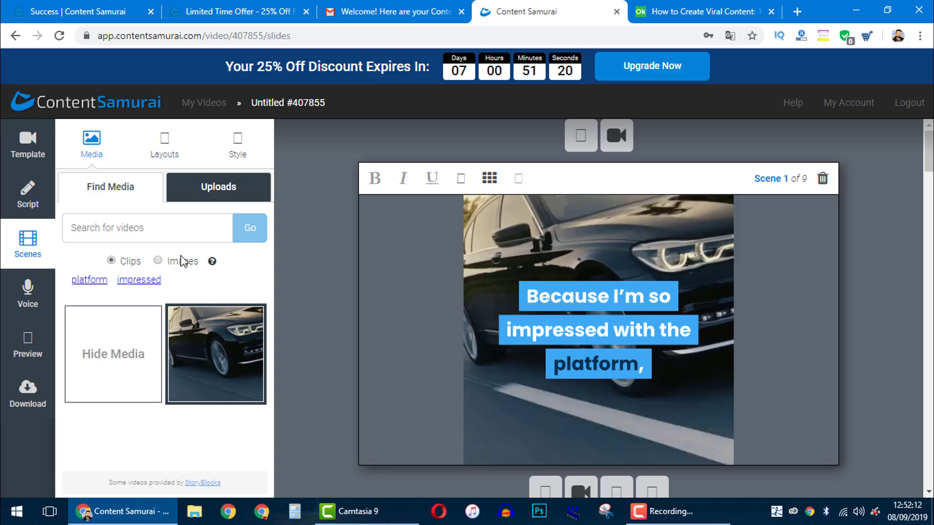
# Step: Set the voice track to Auto-voice with the USA voice Oscar and play its sample
pyautogui.click(25, 297)
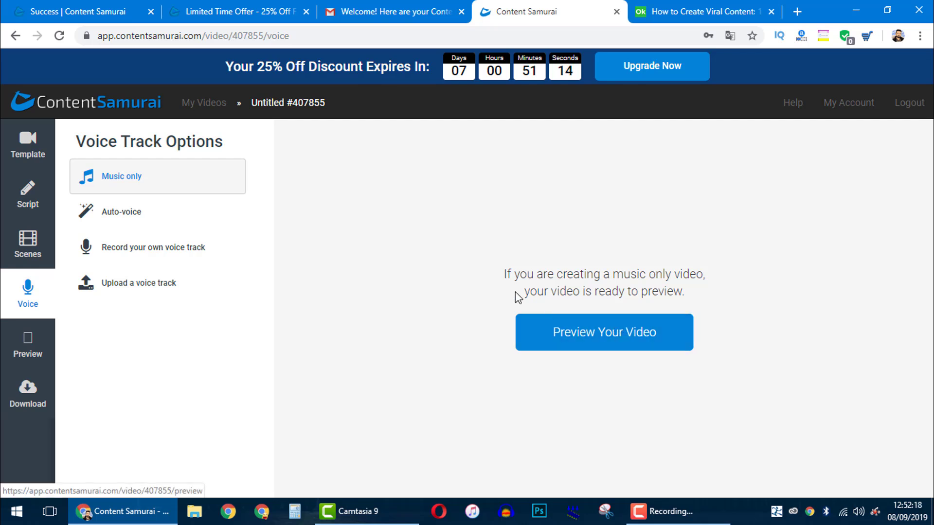
pyautogui.click(129, 216)
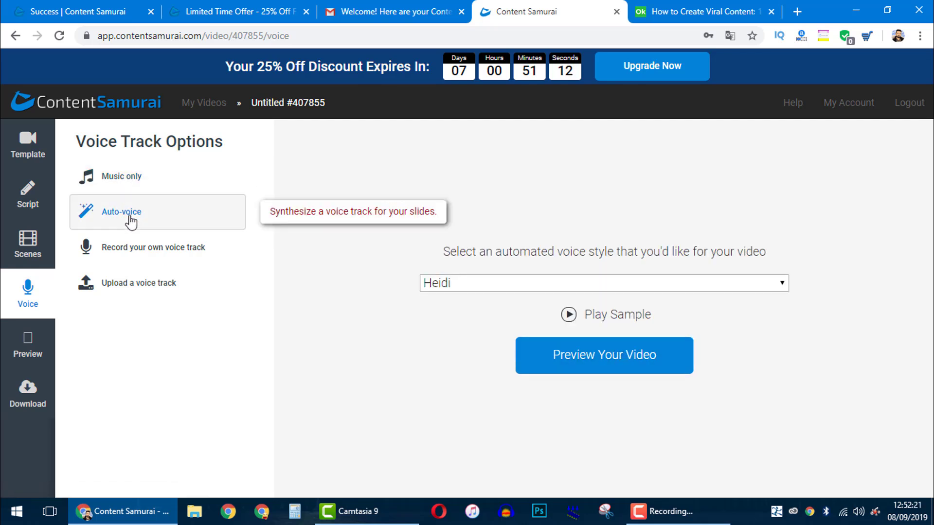
pyautogui.click(466, 283)
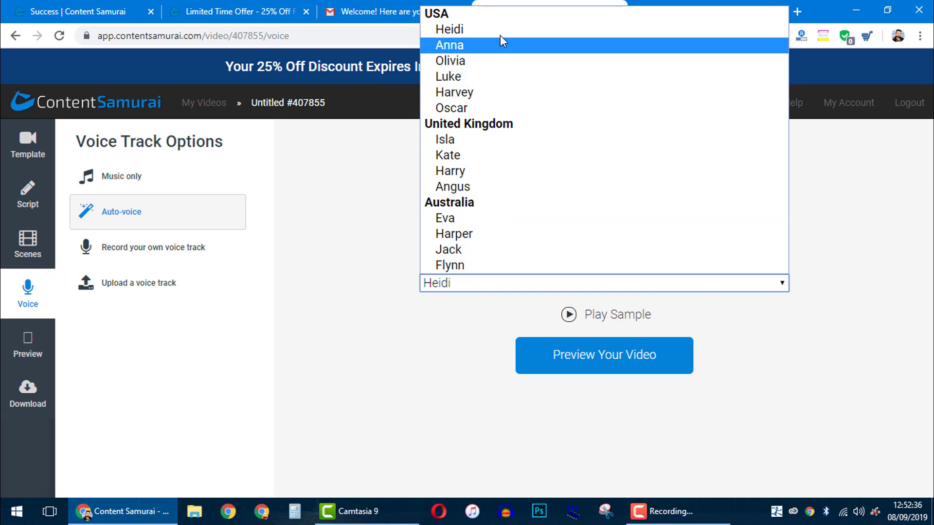
pyautogui.click(522, 106)
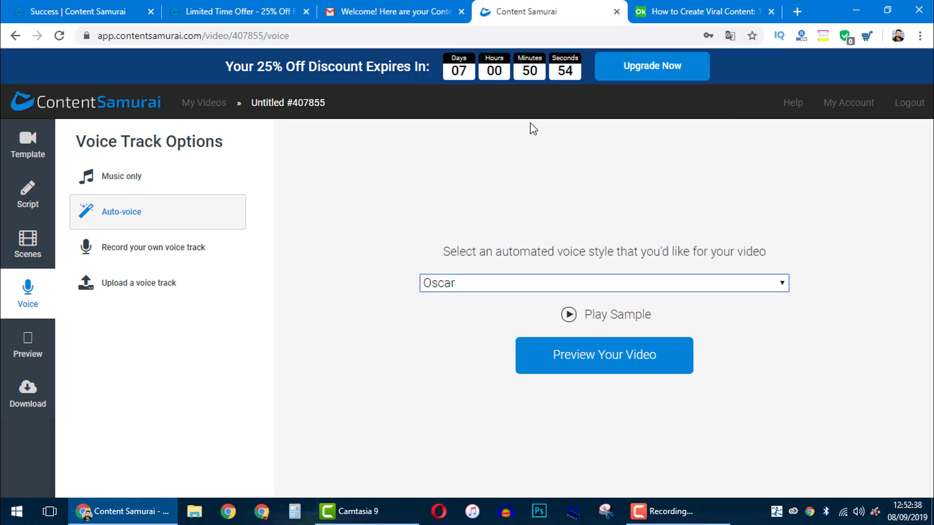
pyautogui.click(569, 315)
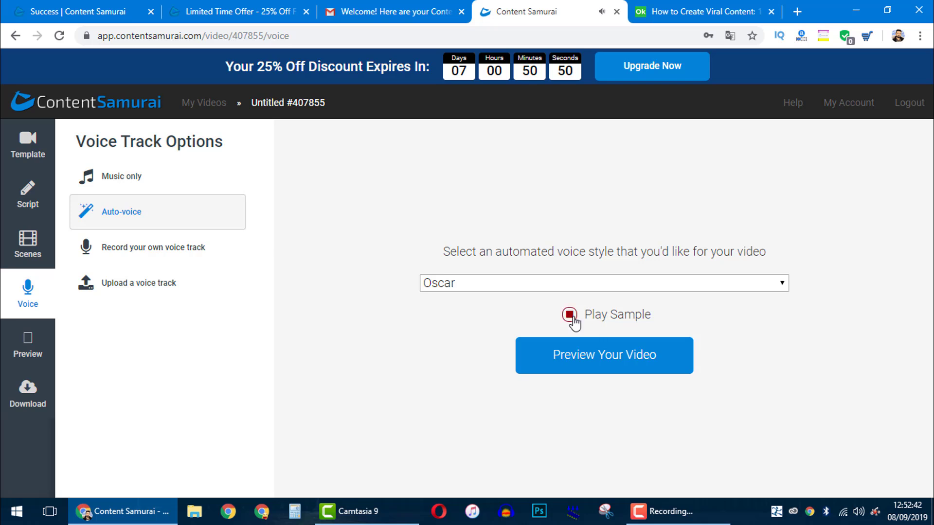
# Step: Listen to samples of the automated USA voices Harvey and Olivia
pyautogui.click(562, 289)
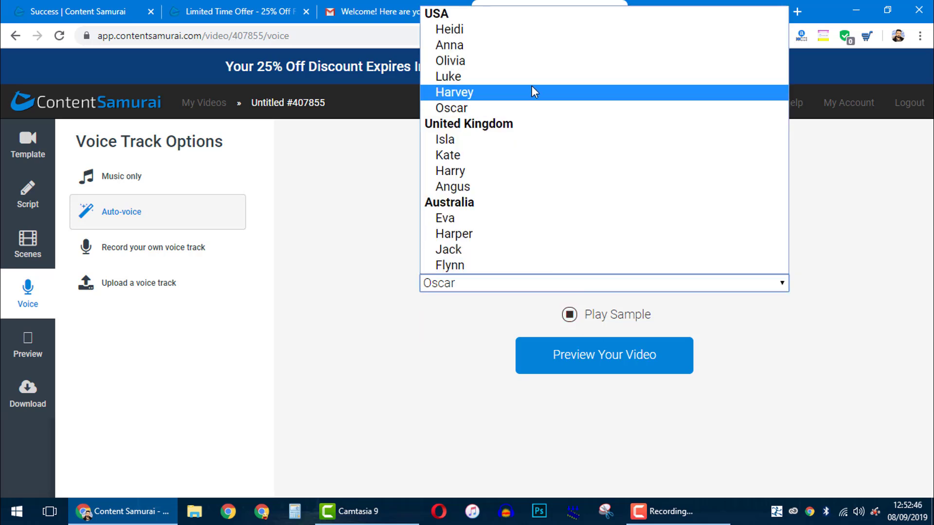
pyautogui.click(532, 92)
pyautogui.click(569, 315)
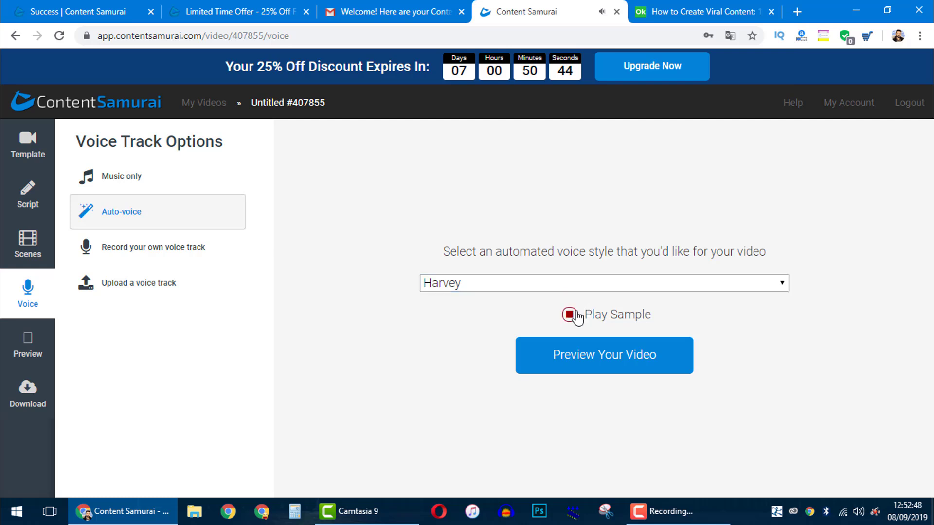
pyautogui.click(570, 313)
pyautogui.click(610, 287)
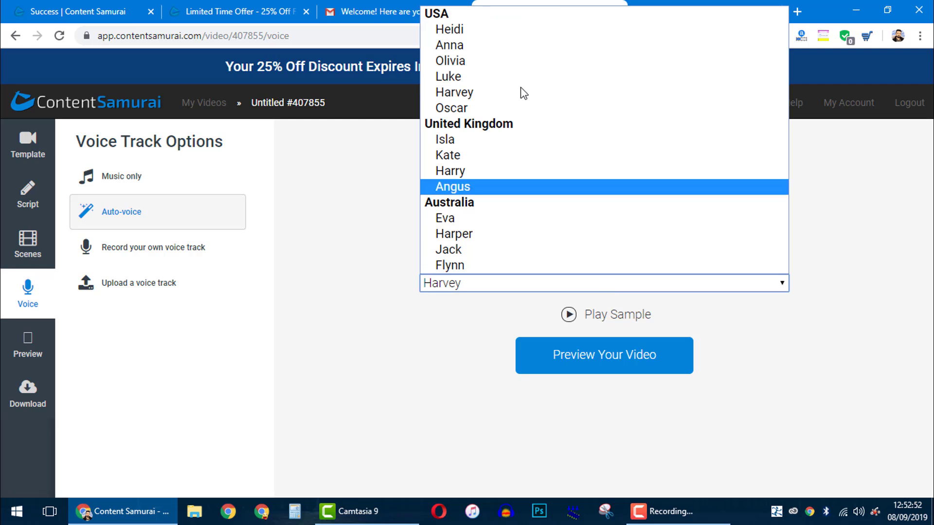
pyautogui.click(509, 62)
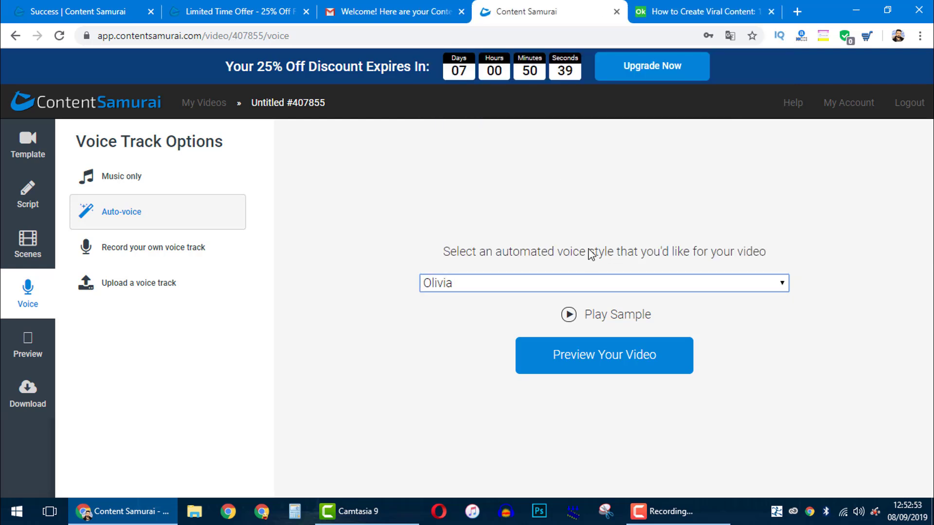
pyautogui.click(569, 317)
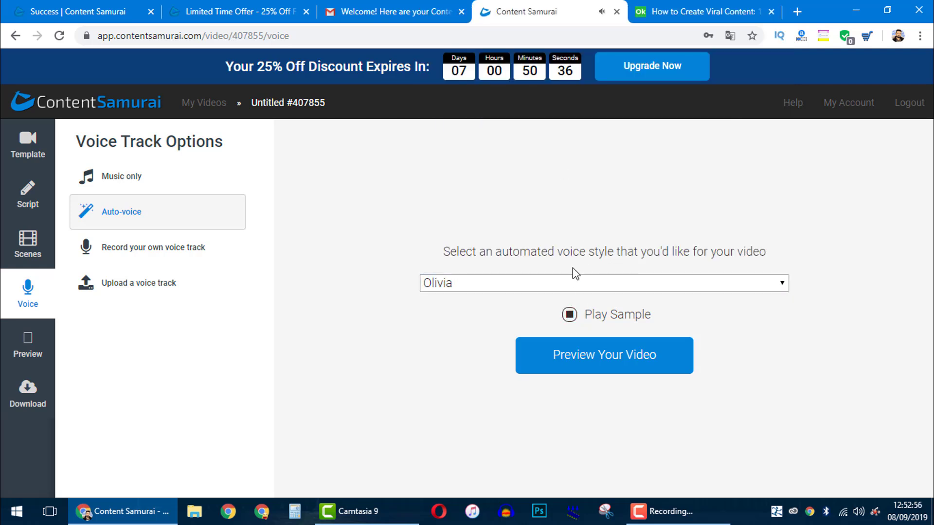
# Step: Listen to samples of the automated USA voices Anna and Heidi
pyautogui.click(574, 282)
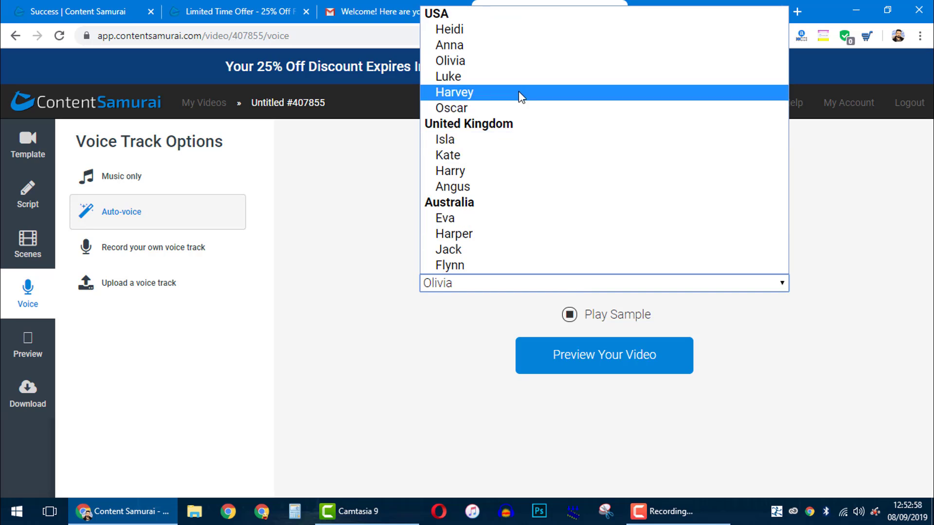
pyautogui.click(515, 44)
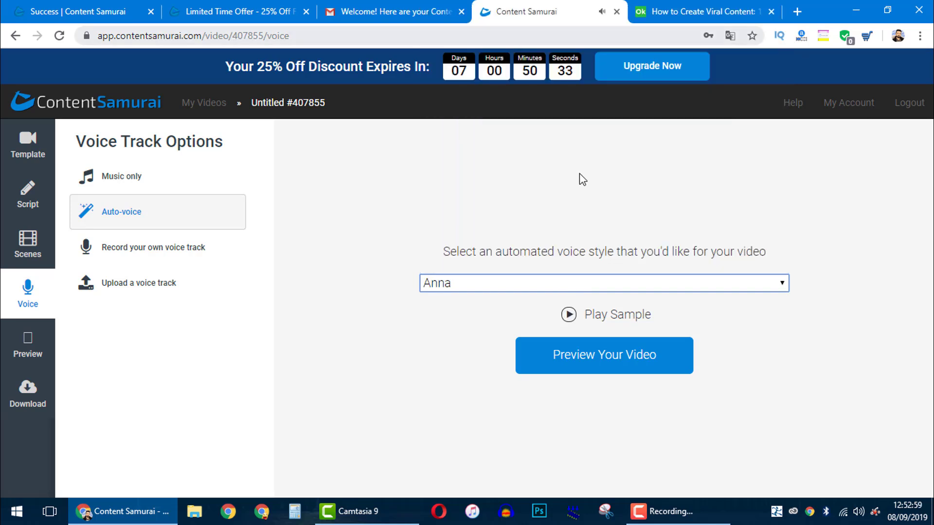
pyautogui.click(569, 317)
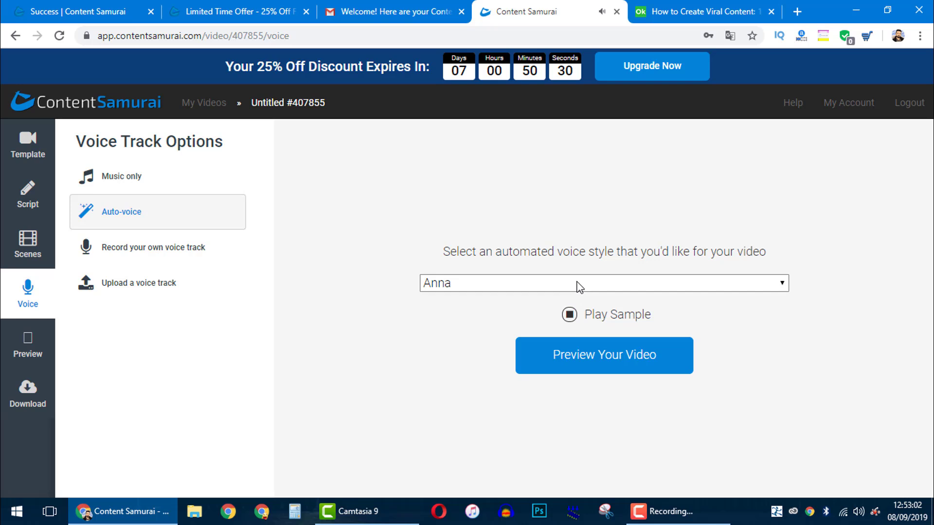
pyautogui.click(578, 285)
pyautogui.click(529, 29)
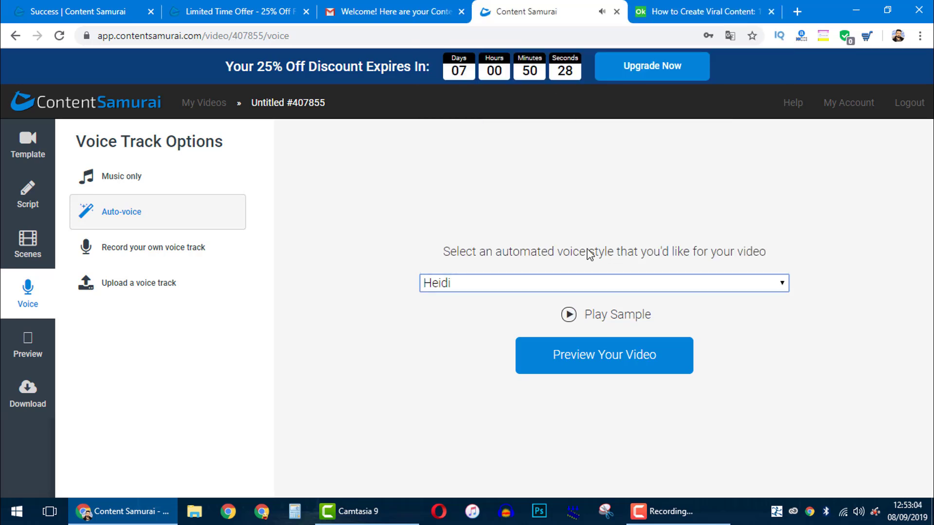
pyautogui.click(569, 321)
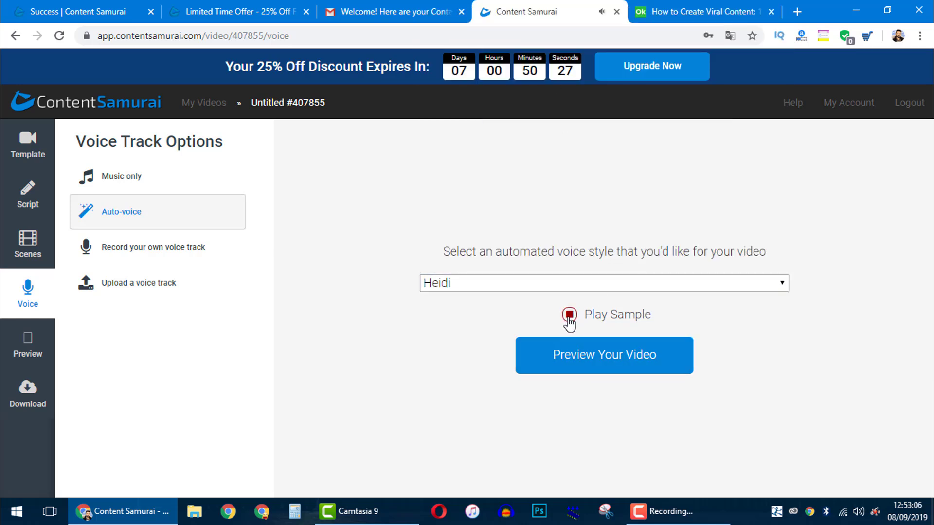
# Step: Set the automated voice style to Oscar and play its sample again
pyautogui.click(583, 286)
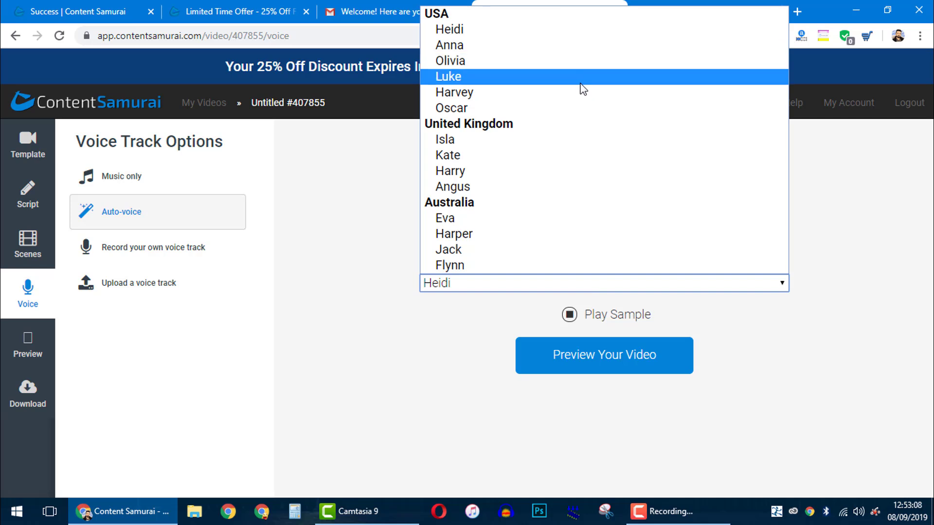
pyautogui.click(577, 93)
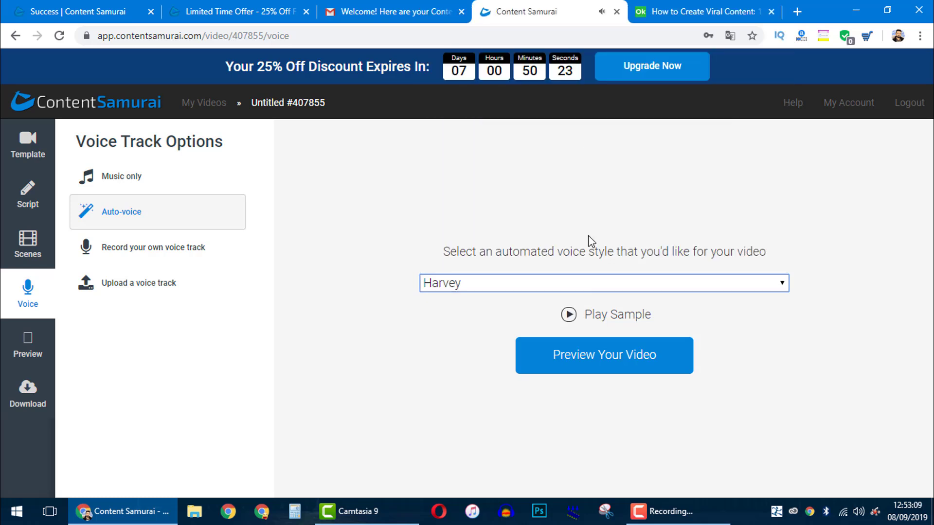
pyautogui.click(583, 287)
pyautogui.click(525, 113)
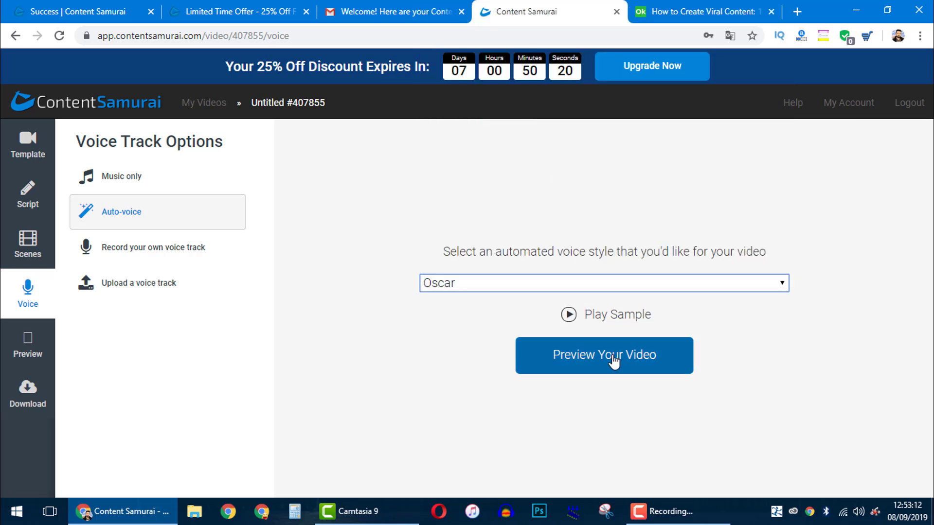
pyautogui.click(570, 314)
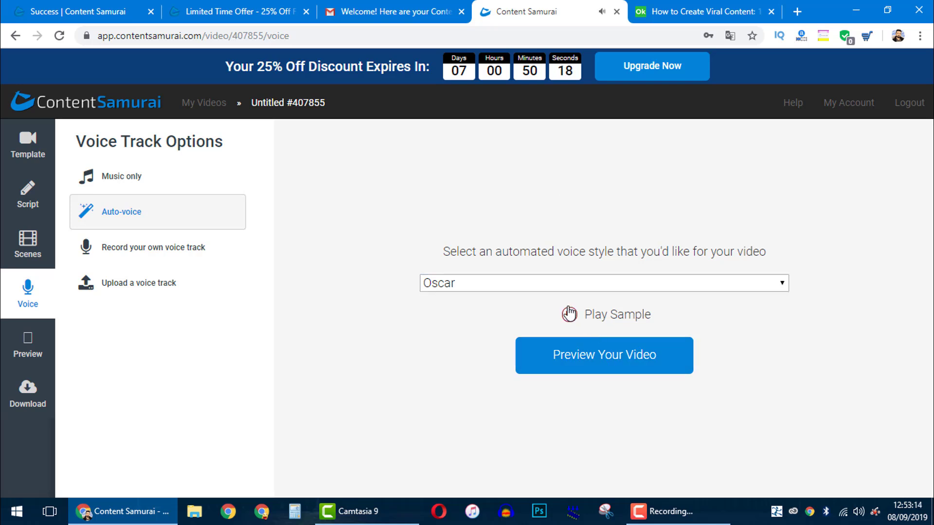
# Step: Generate the video preview with the chosen voice, play its opening seconds and pause it
pyautogui.click(596, 366)
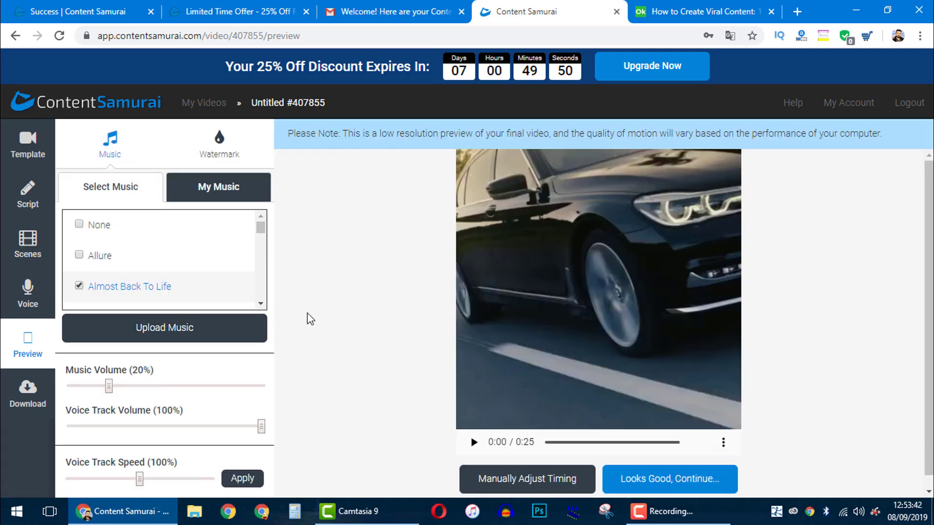
pyautogui.click(476, 443)
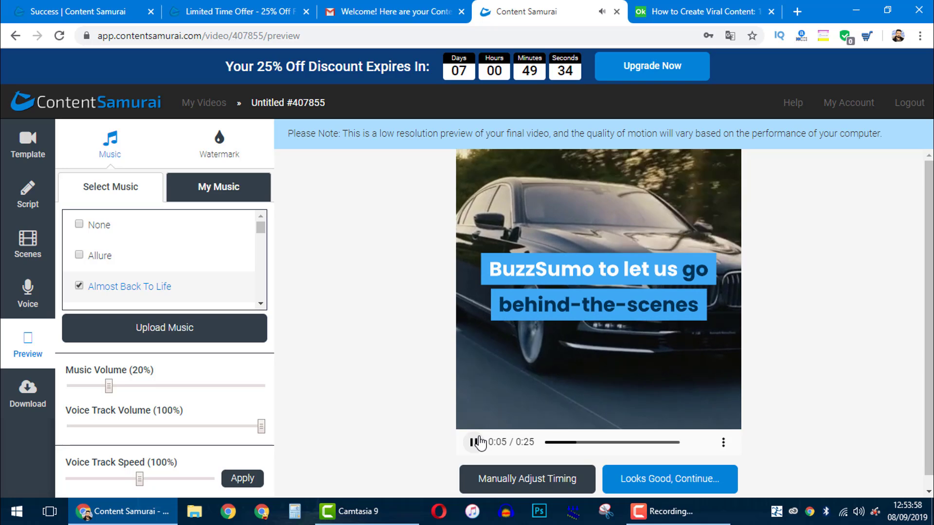
pyautogui.click(479, 442)
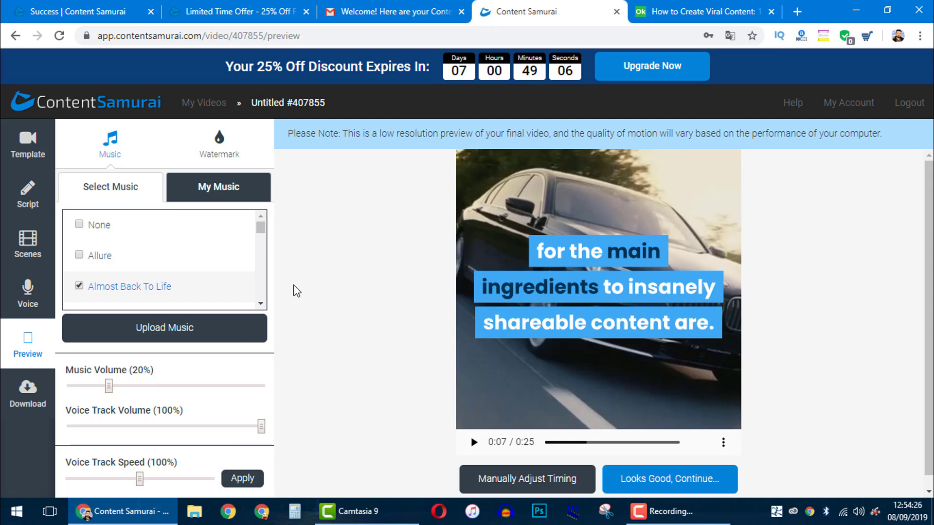
pyautogui.moveTo(200, 252)
pyautogui.moveTo(96, 257)
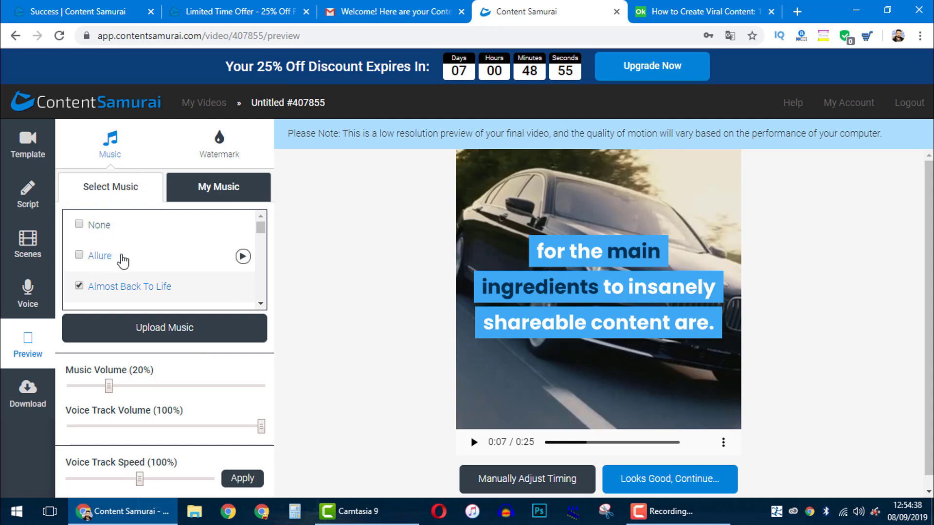
pyautogui.moveTo(167, 280)
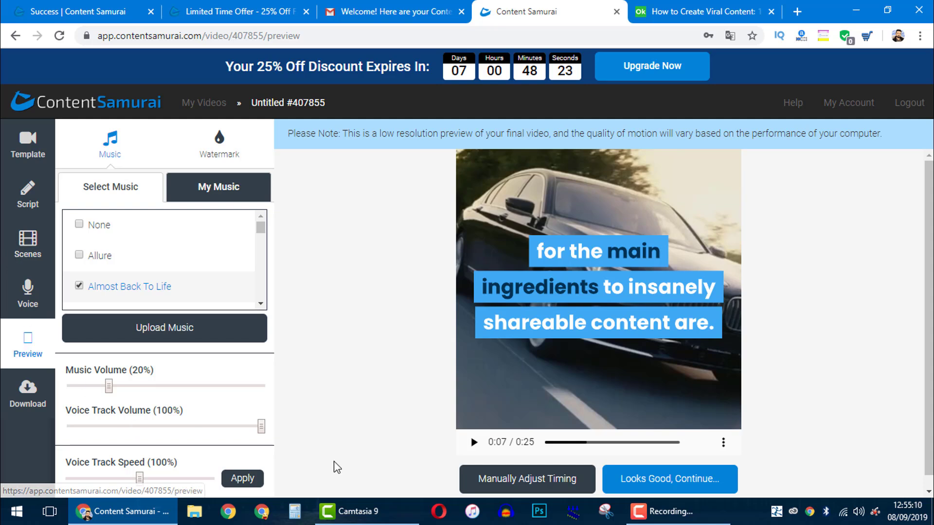
pyautogui.click(648, 523)
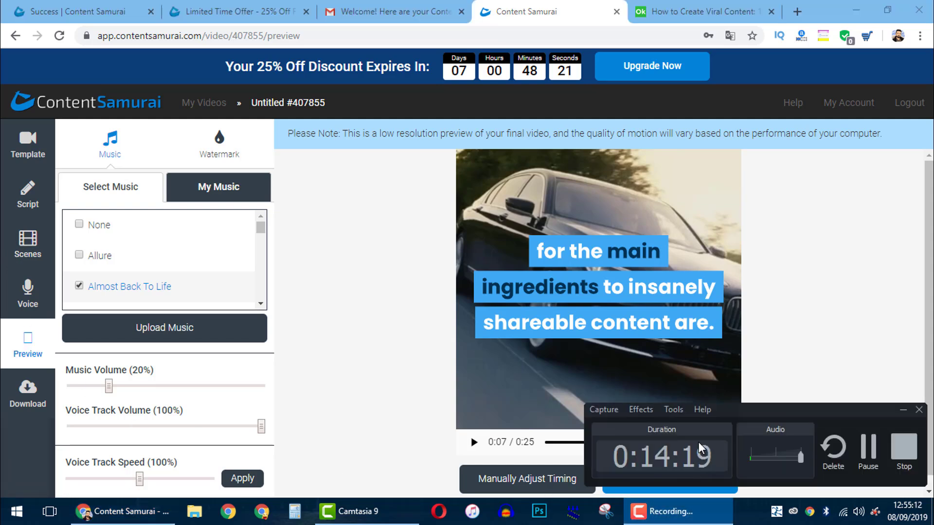